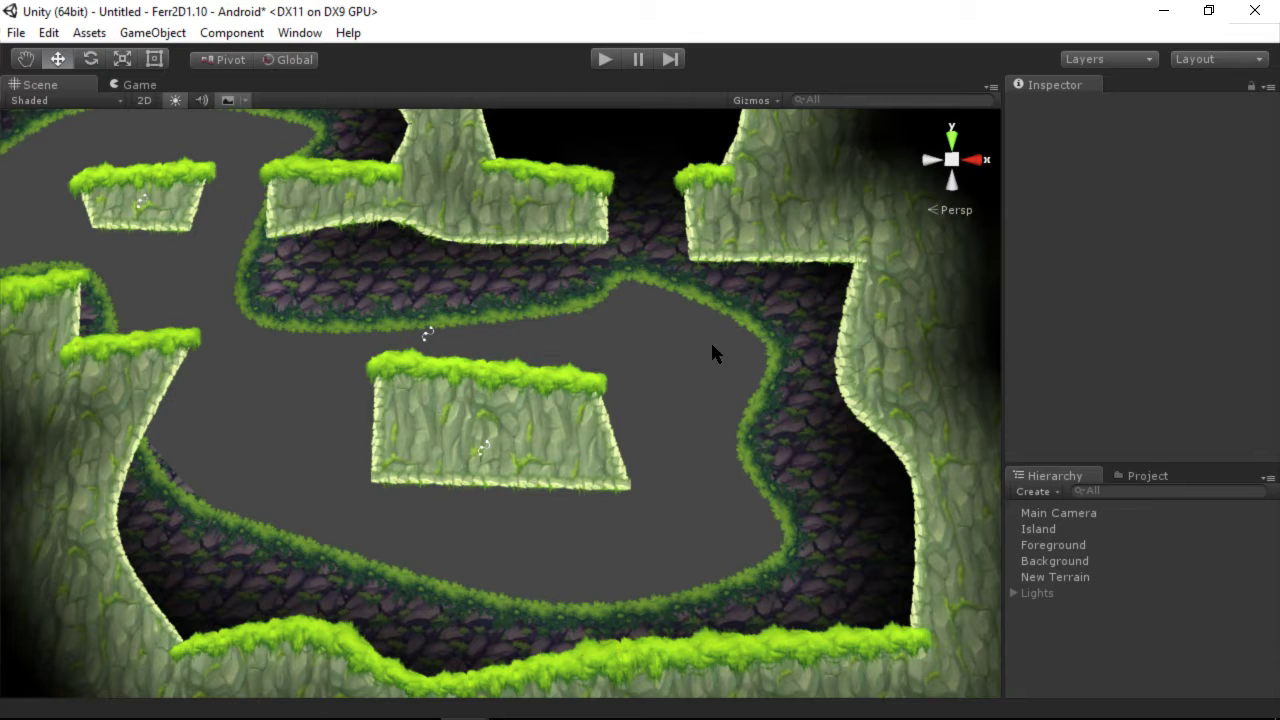
Give New Terrain a Gradient vertex colour with its angle rotated from 270 to 244.14
{"action": "left_click", "coordinate": [568, 434]}
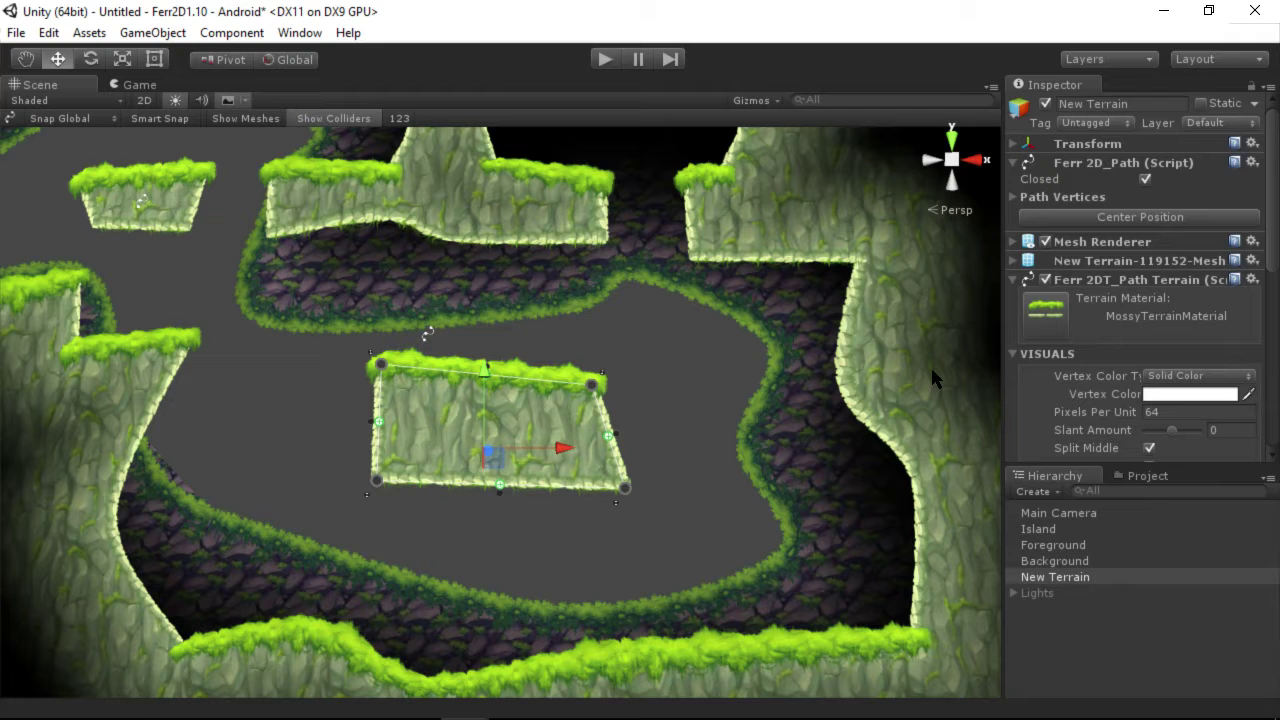
{"action": "left_click", "coordinate": [1174, 376]}
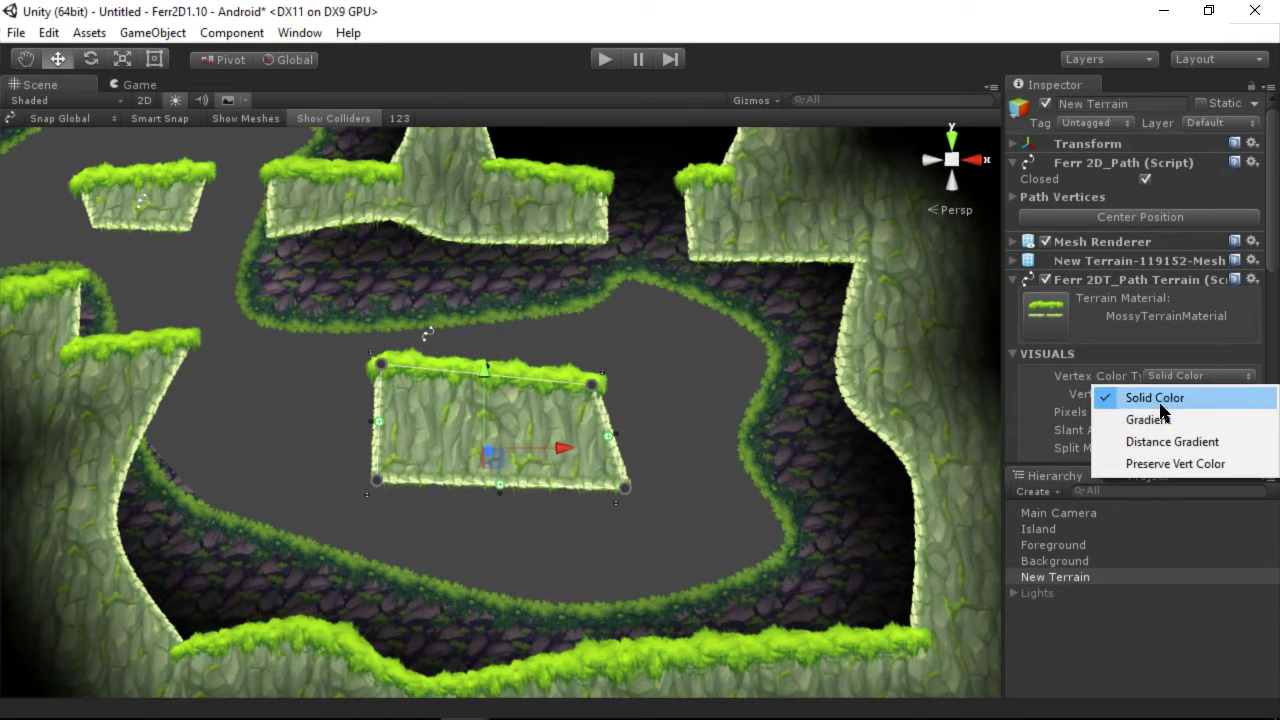
{"action": "left_click", "coordinate": [1162, 421]}
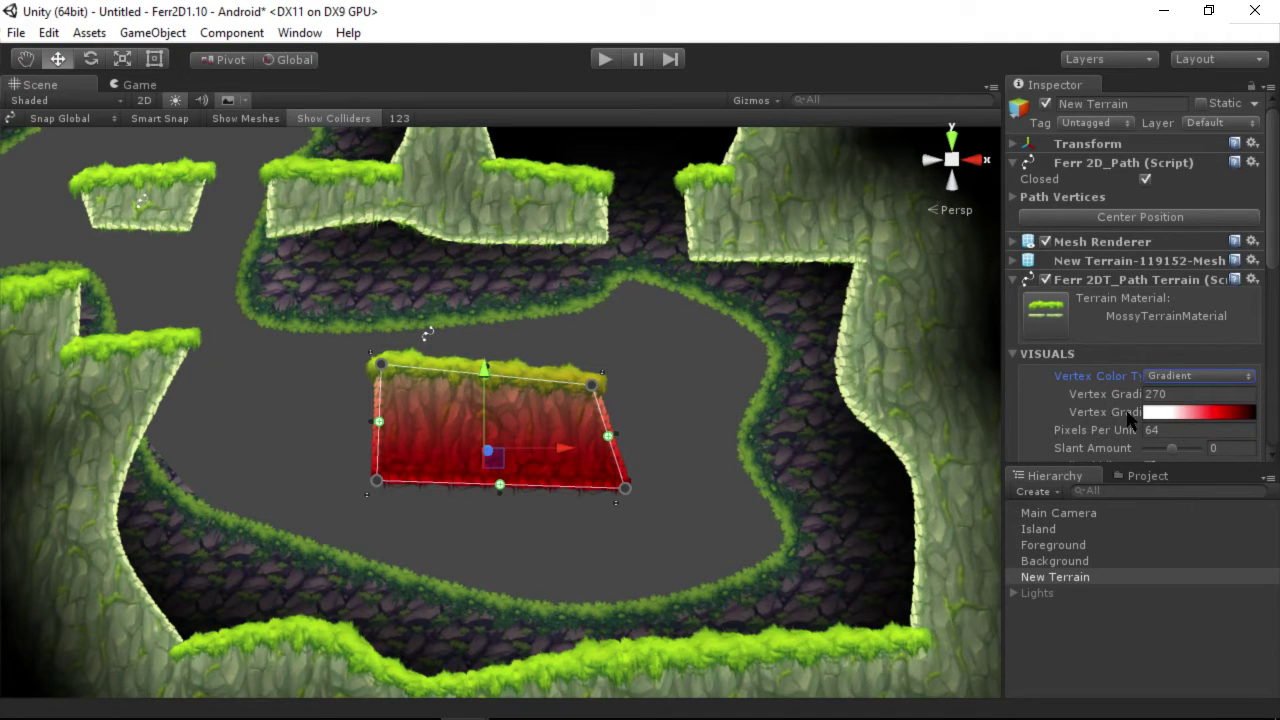
{"action": "left_click_drag", "start_coordinate": [1115, 402], "coordinate": [1001, 436]}
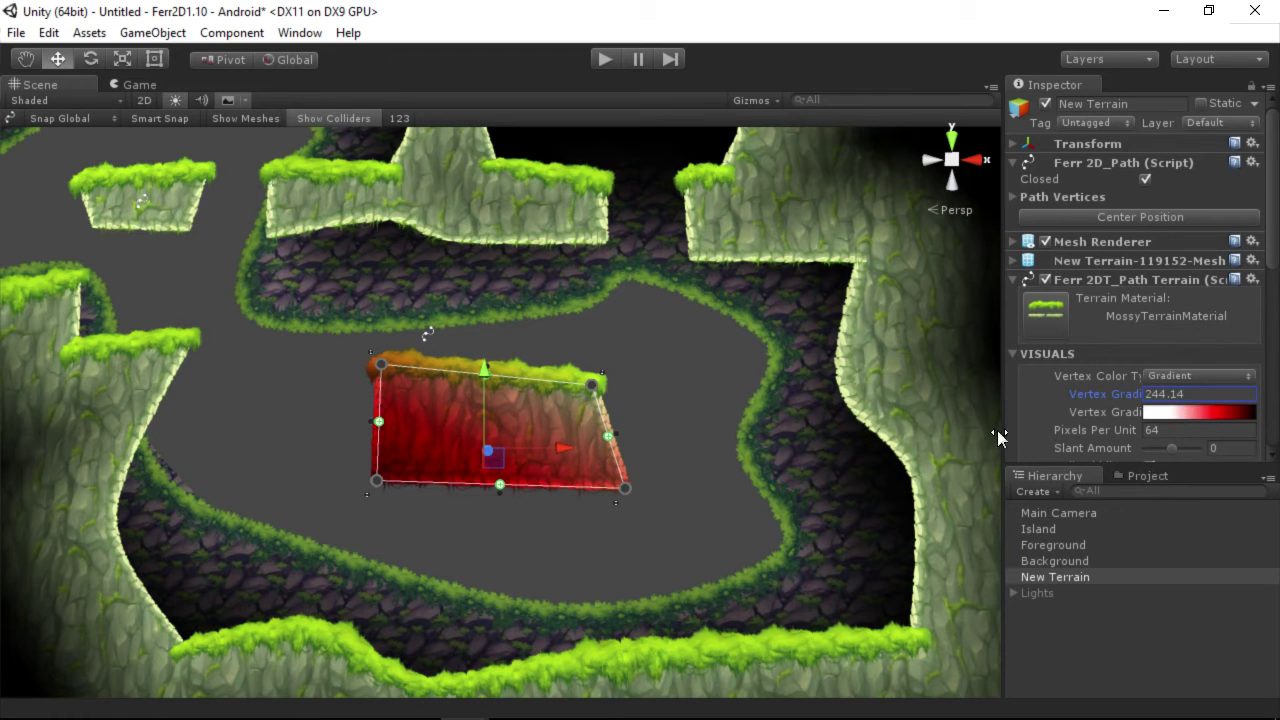
Replace the red gradient with the white-to-black preset and set its angle to 245.3
{"action": "left_click", "coordinate": [1222, 413]}
{"action": "left_click", "coordinate": [1093, 579]}
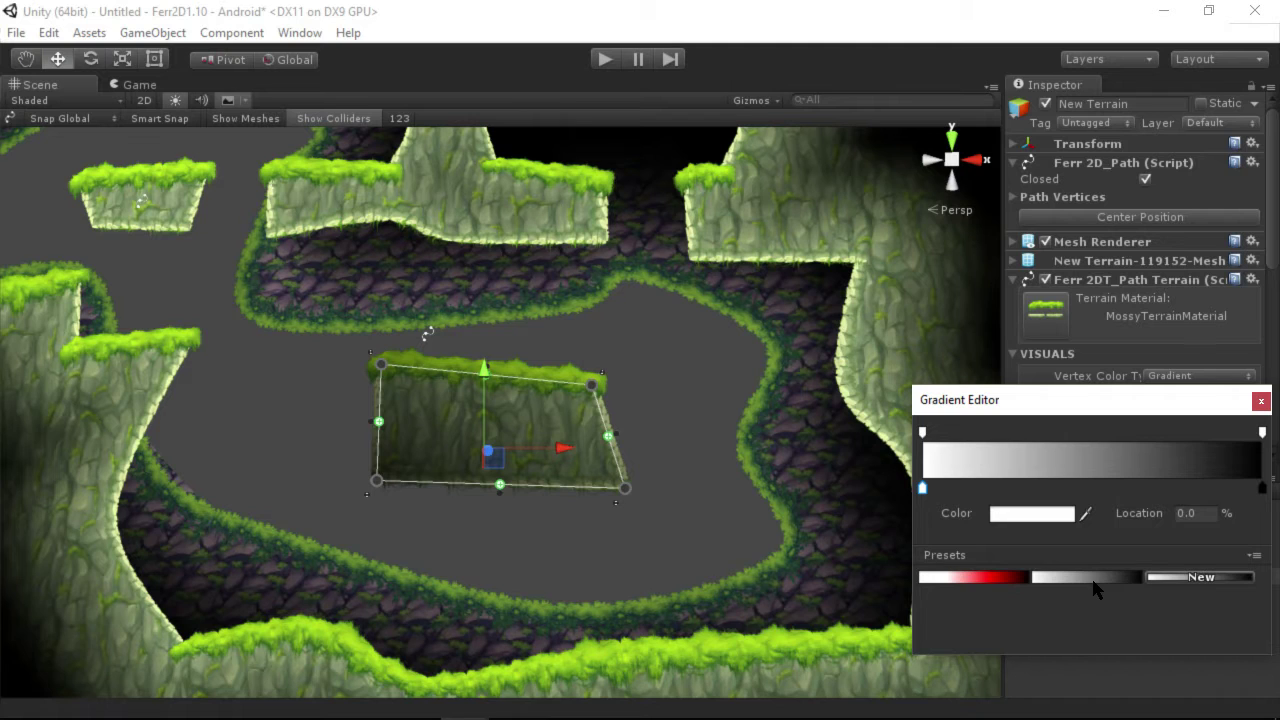
{"action": "left_click", "coordinate": [1261, 401]}
{"action": "mouse_move", "coordinate": [1108, 400]}
{"action": "left_mouse_down"}
{"action": "mouse_move", "coordinate": [1060, 402]}
{"action": "mouse_move", "coordinate": [1120, 416]}
{"action": "mouse_move", "coordinate": [1107, 417]}
{"action": "left_mouse_up"}
{"action": "left_click", "coordinate": [1178, 377]}
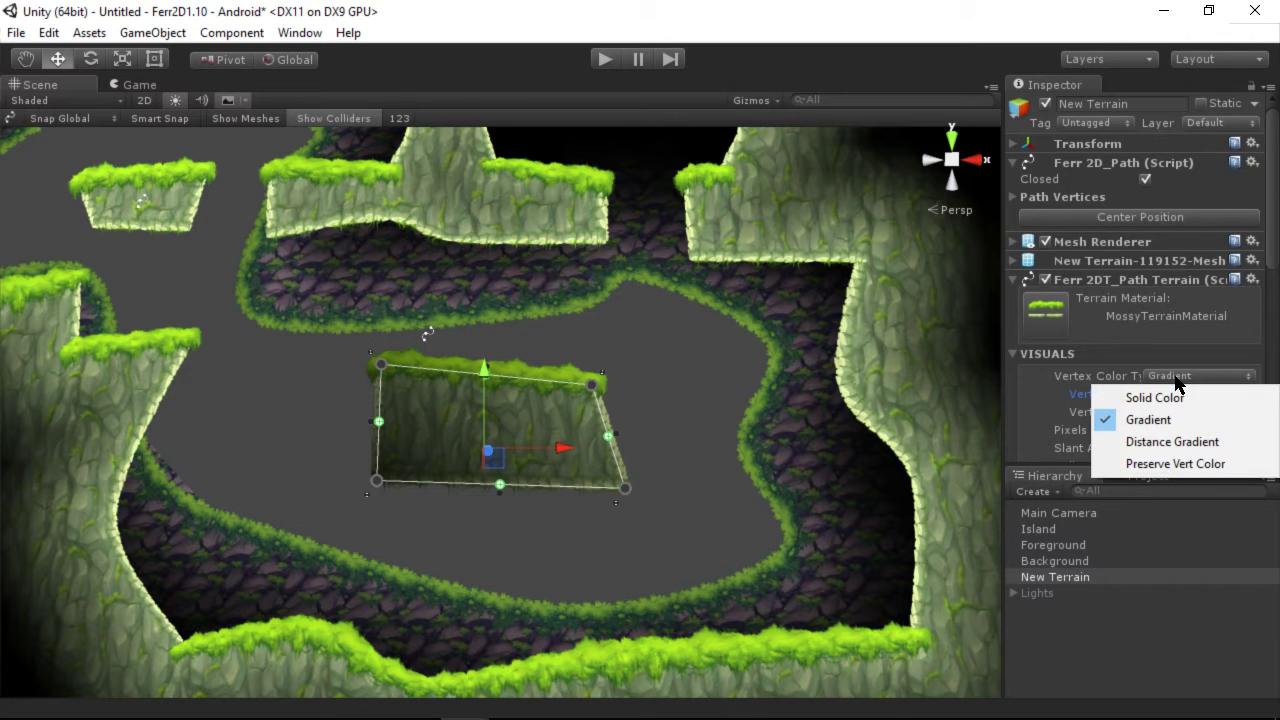
Switch New Terrain's vertex colouring to Distance Gradient at distance 4 and inspect it
{"action": "left_click", "coordinate": [1212, 446]}
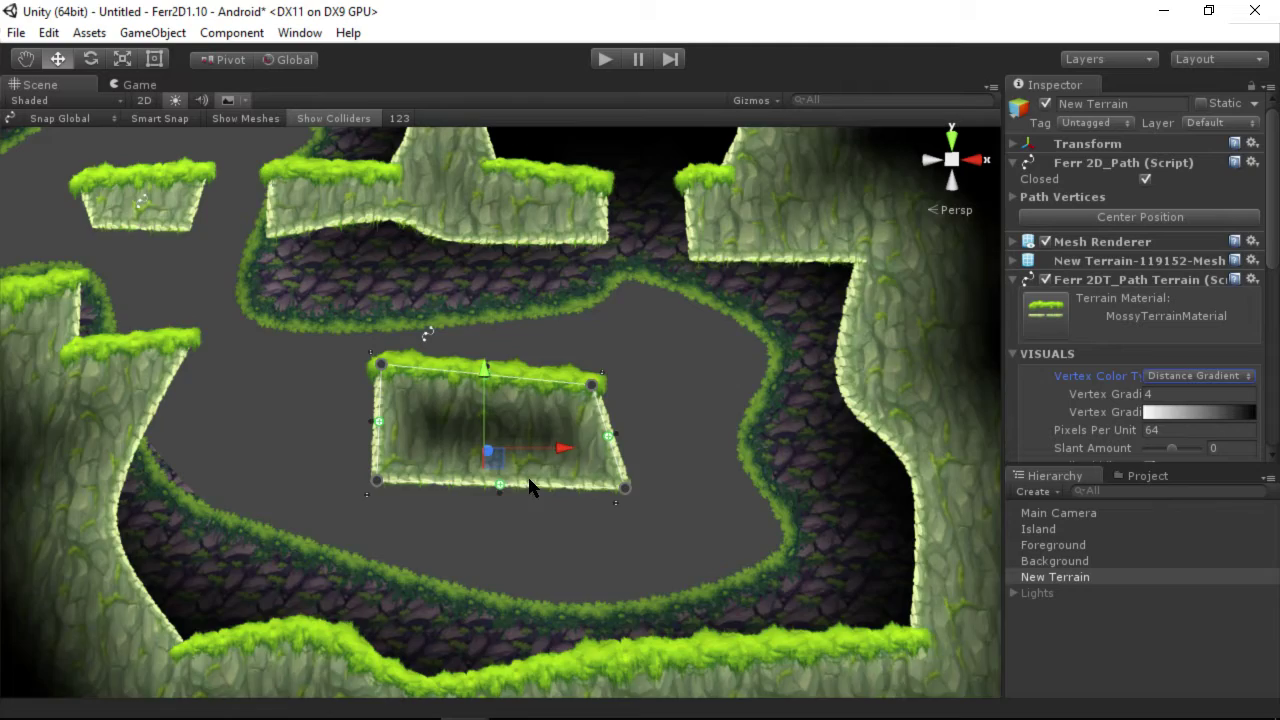
{"action": "scroll", "coordinate": [514, 477], "scroll_direction": "down", "scroll_amount": 10}
{"action": "left_click_drag", "start_coordinate": [517, 416], "coordinate": [497, 471], "text": "alt"}
{"action": "scroll", "coordinate": [530, 448], "scroll_direction": "up", "scroll_amount": 3}
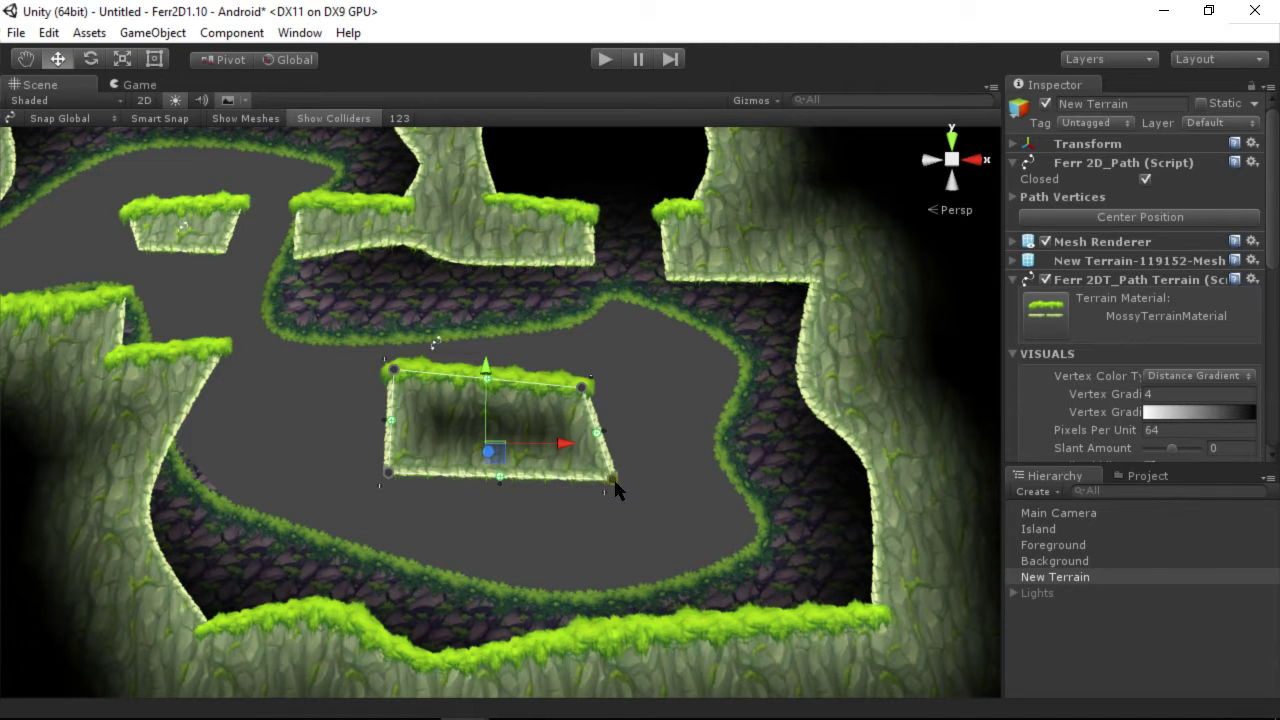
Pull the platform's two lower corners outward and apply the white-red-black gradient preset
{"action": "left_click_drag", "start_coordinate": [607, 476], "coordinate": [763, 570]}
{"action": "left_click_drag", "start_coordinate": [397, 474], "coordinate": [341, 608]}
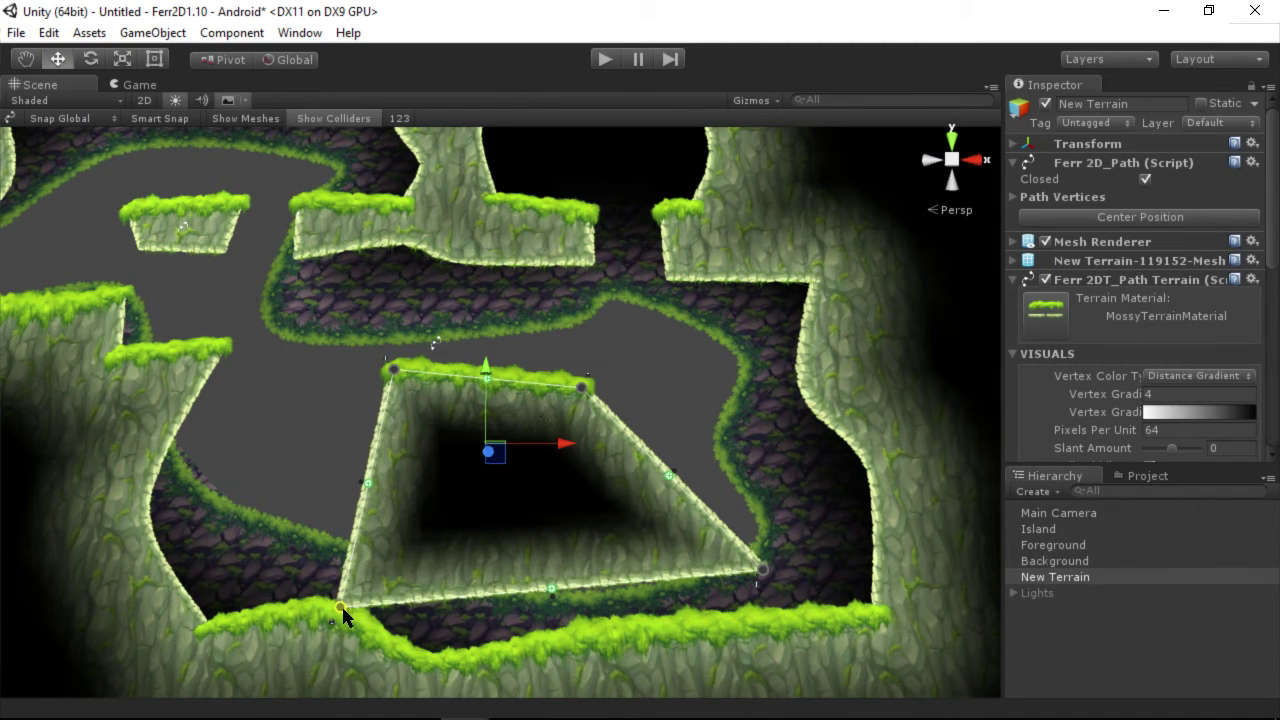
{"action": "left_click", "coordinate": [1195, 412]}
{"action": "left_click", "coordinate": [991, 576]}
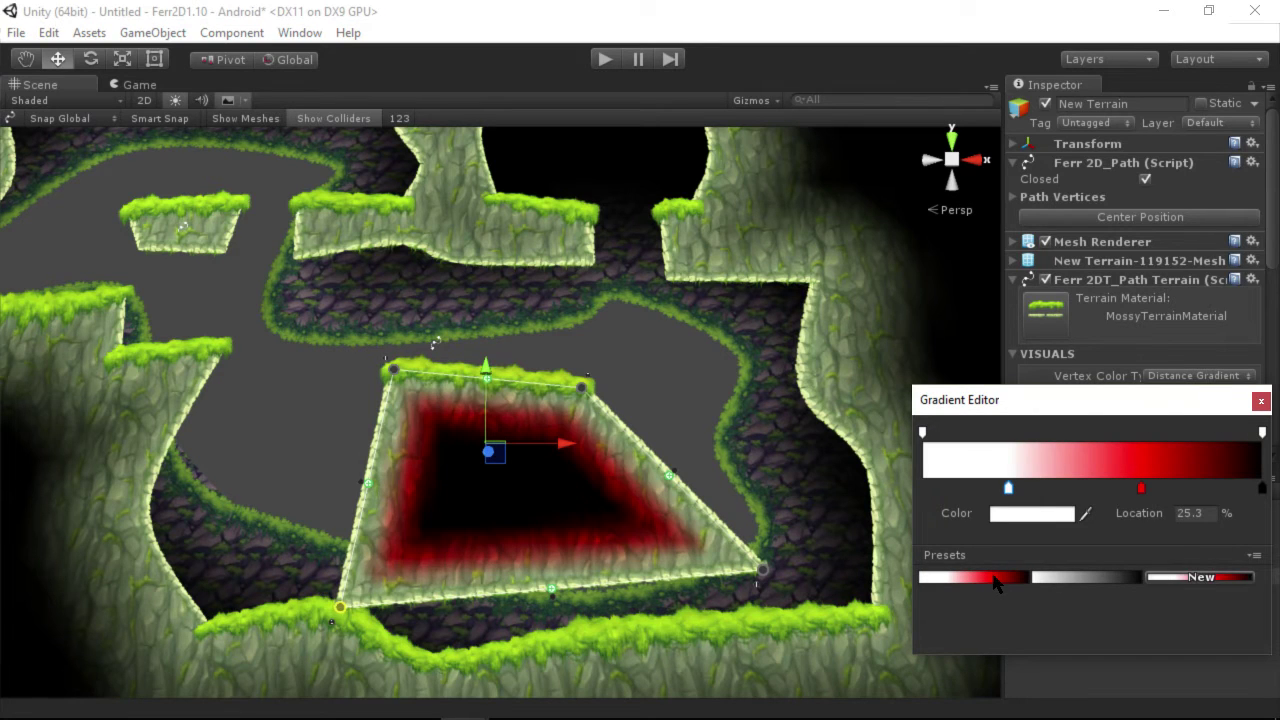
{"action": "left_click", "coordinate": [1261, 401]}
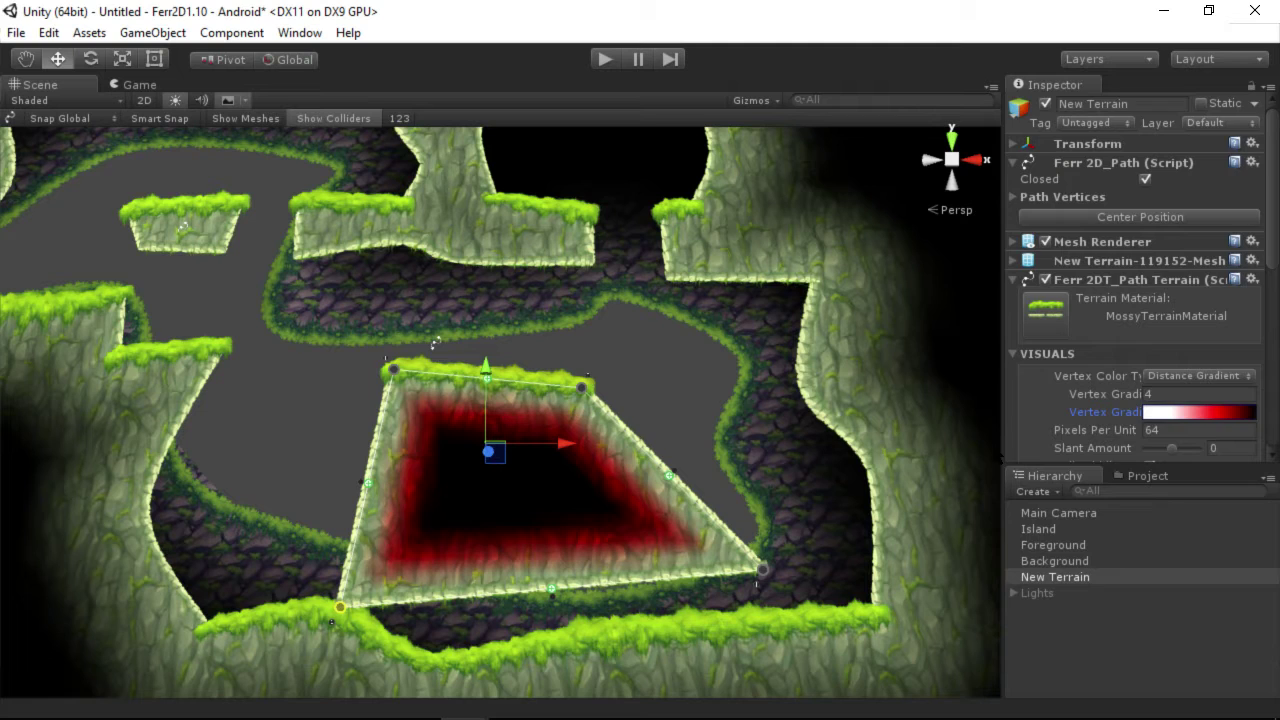
{"action": "scroll", "coordinate": [1058, 430], "scroll_direction": "down", "scroll_amount": 5}
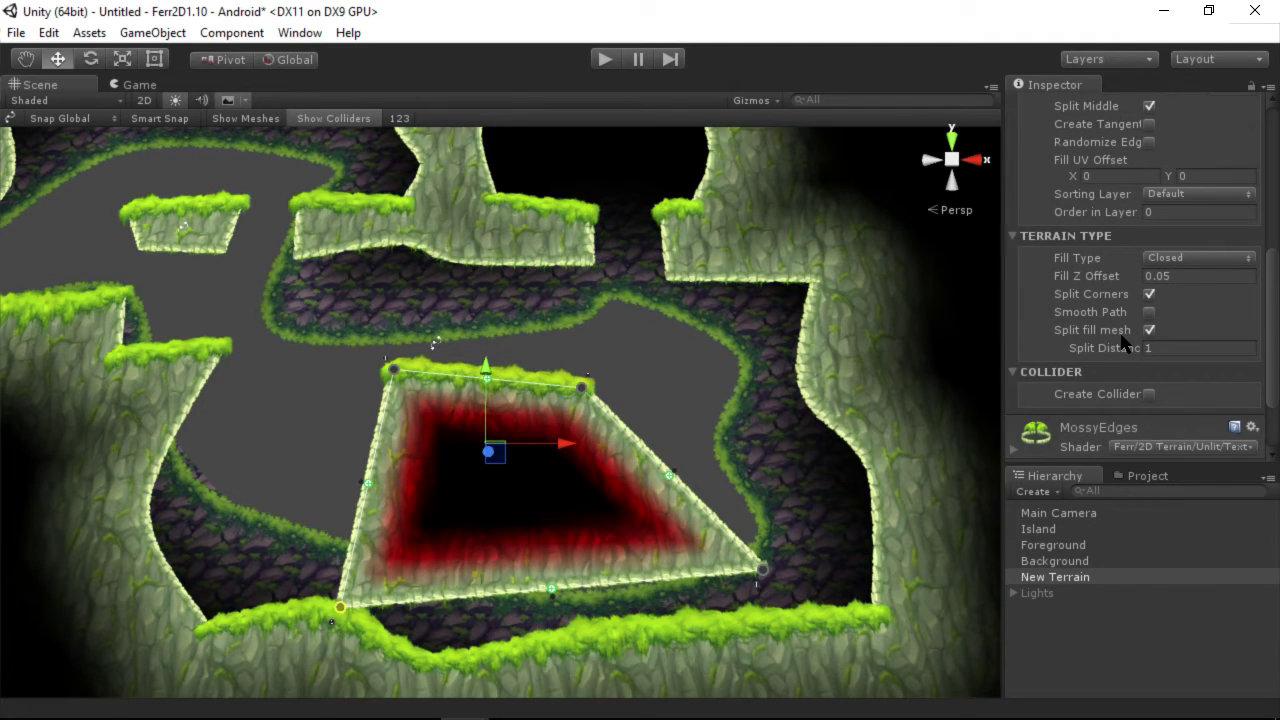
Show the terrain mesh wireframe and set Split Distance to 4
{"action": "left_click", "coordinate": [256, 120]}
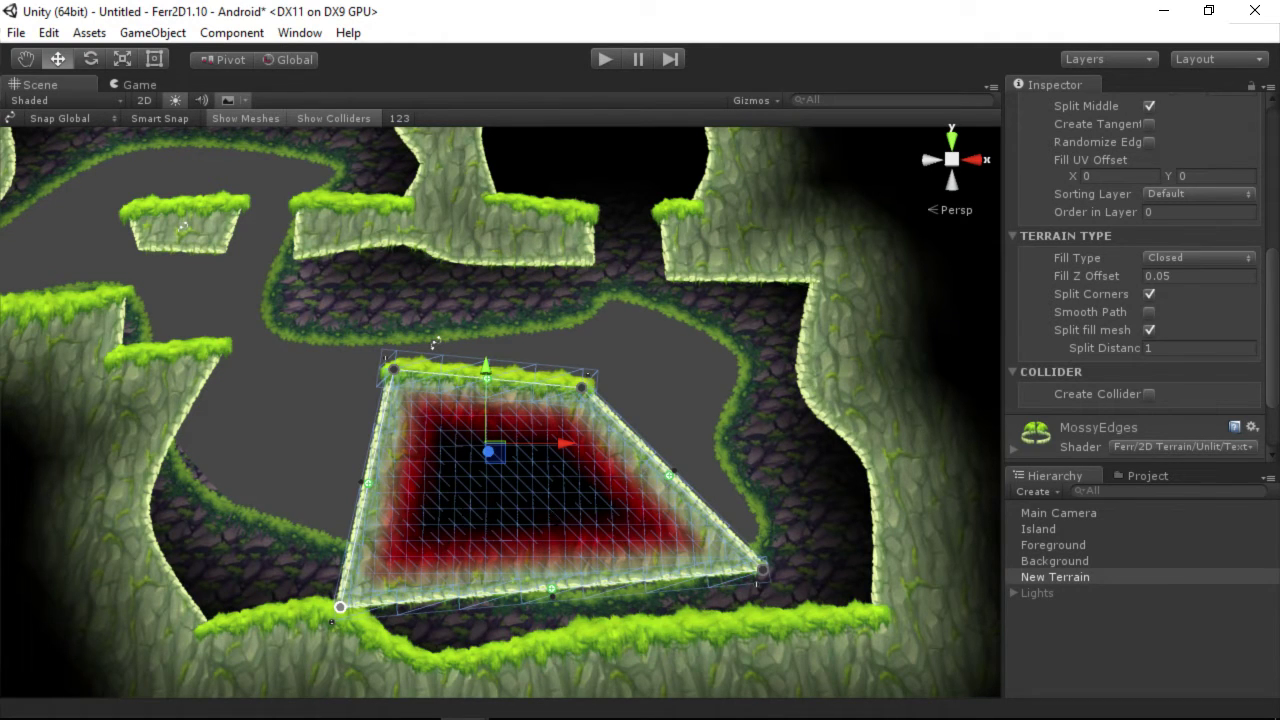
{"action": "left_click", "coordinate": [1152, 347]}
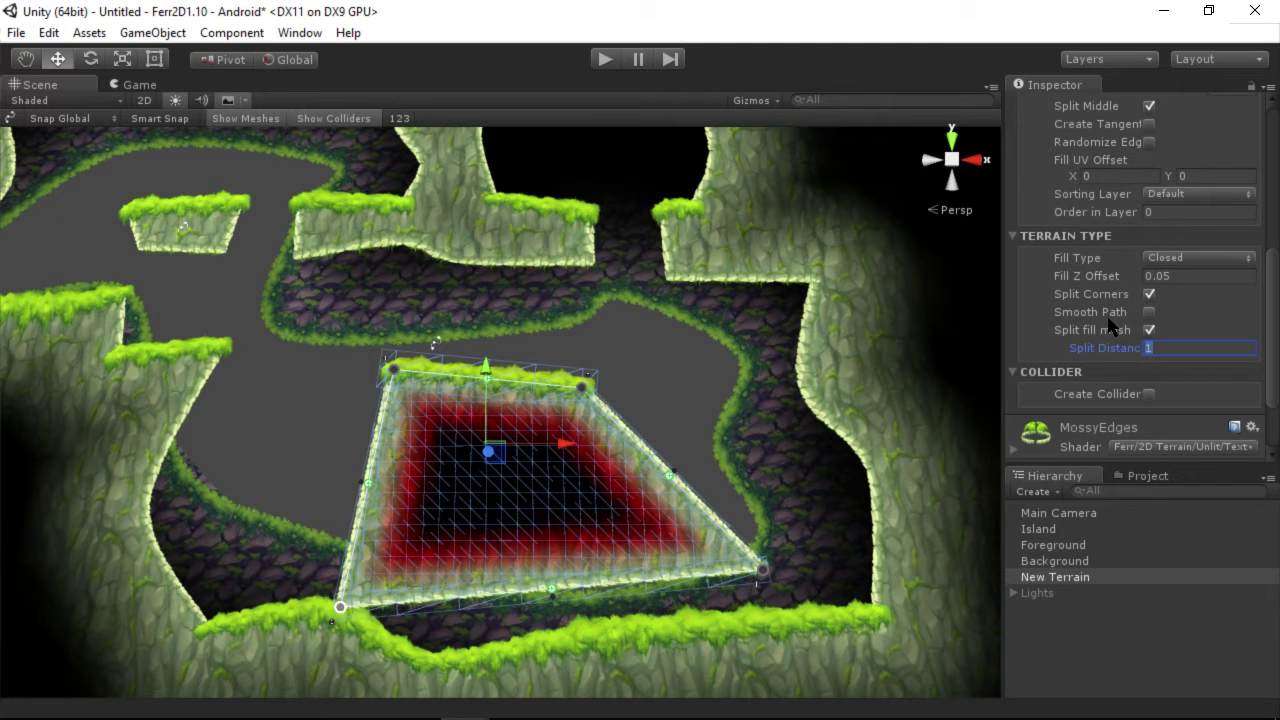
{"action": "type", "text": "4"}
{"action": "left_click", "coordinate": [657, 394]}
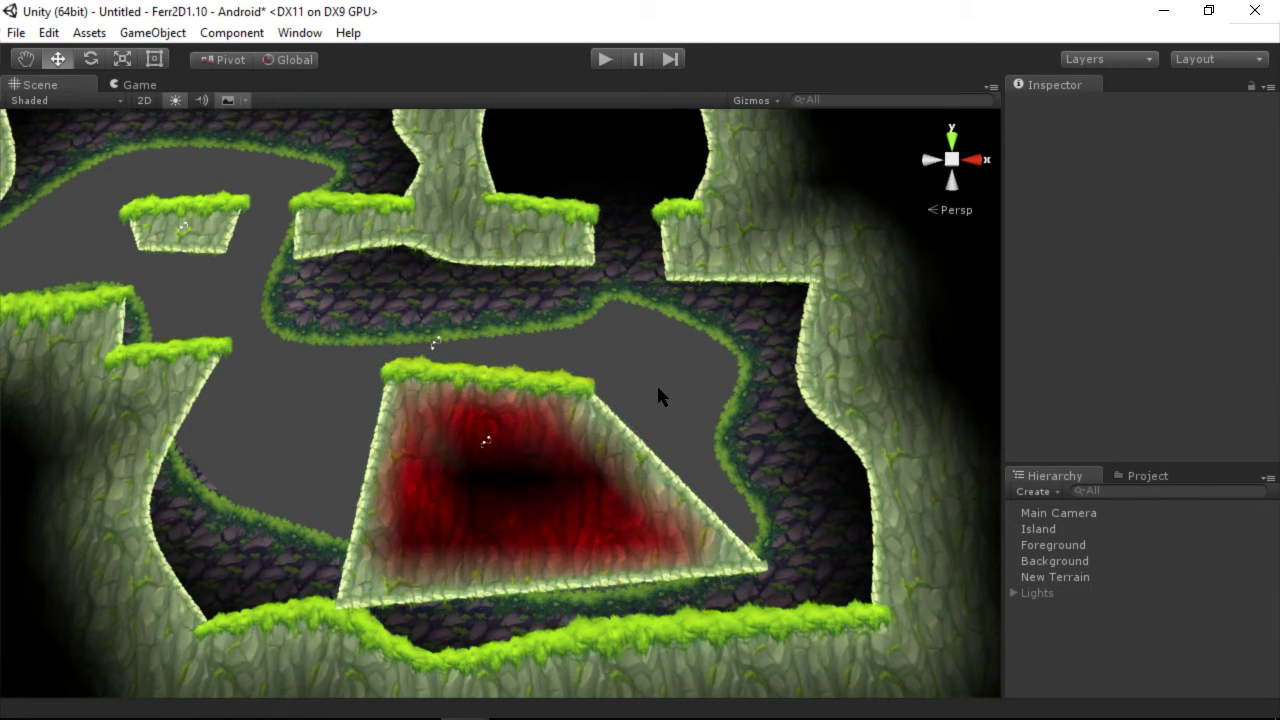
{"action": "left_click_drag", "start_coordinate": [657, 394], "coordinate": [644, 519], "text": "alt"}
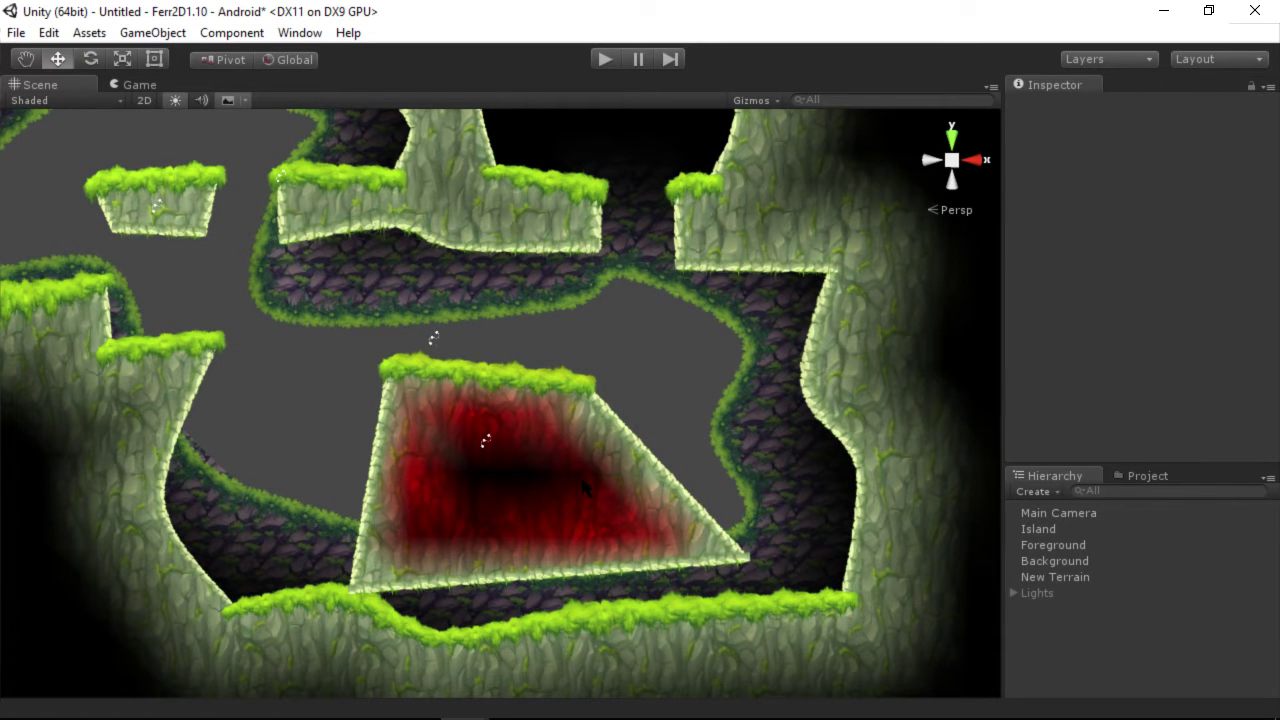
{"action": "left_click", "coordinate": [586, 487]}
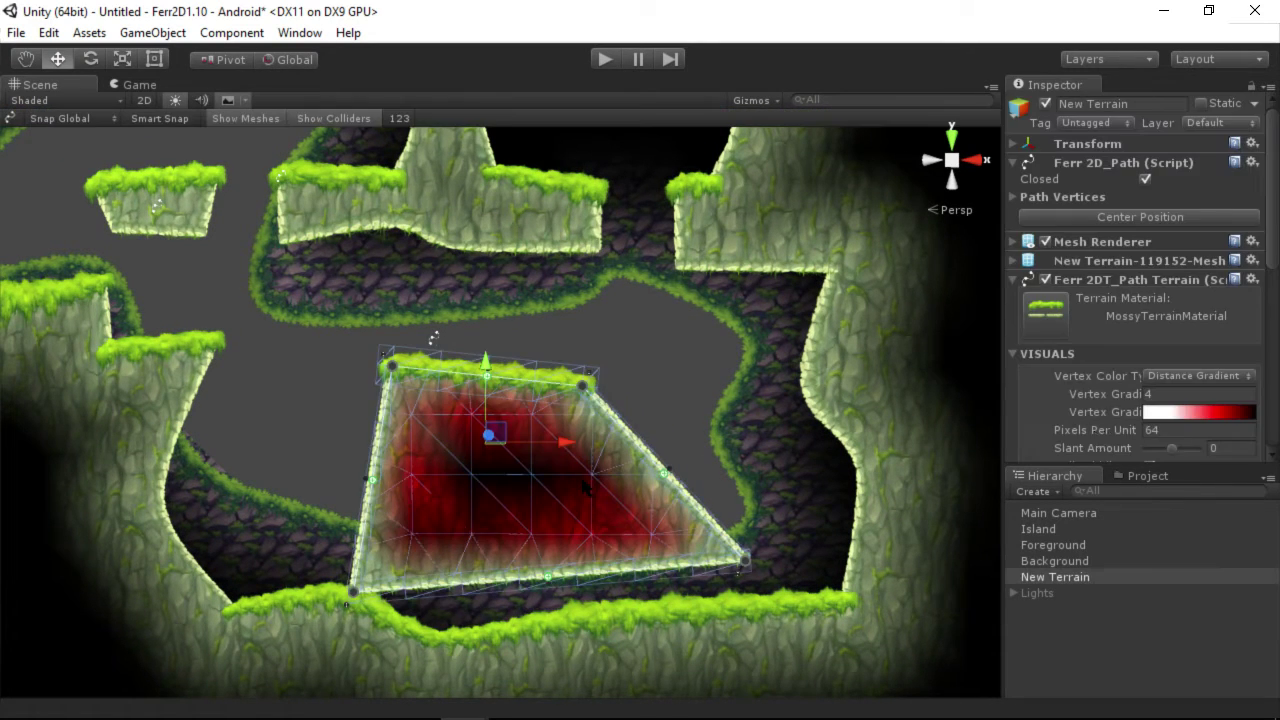
Set the Vertex Gradient distance to 1 and lower Split Distance for a denser fill grid
{"action": "left_click", "coordinate": [1173, 394]}
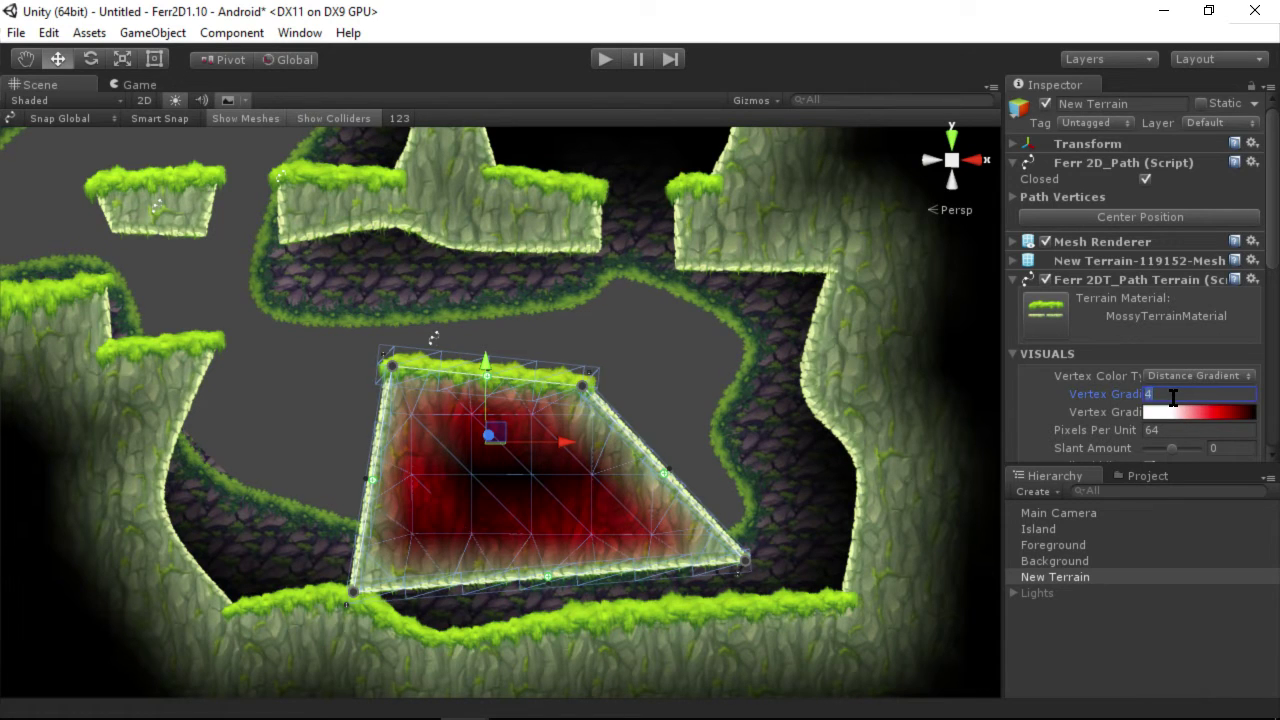
{"action": "type", "text": "1"}
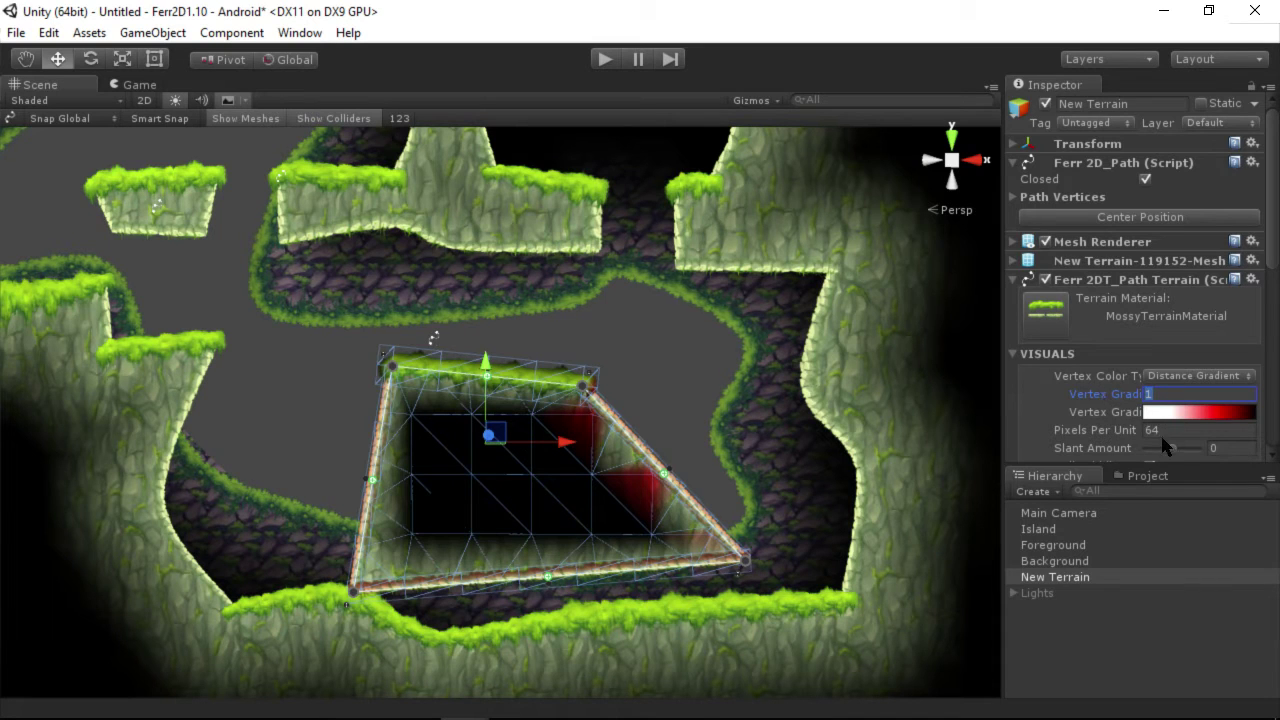
{"action": "key", "text": "Return"}
{"action": "scroll", "coordinate": [1165, 445], "scroll_direction": "down", "scroll_amount": 6}
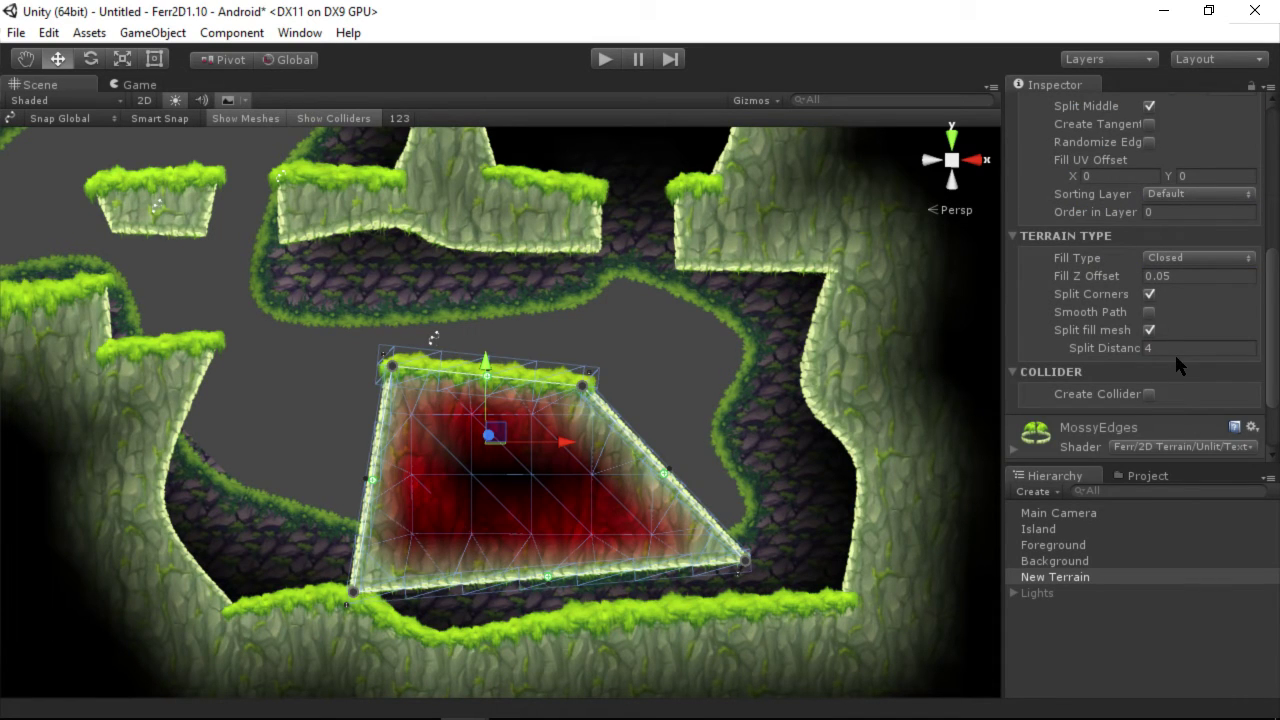
{"action": "left_click_drag", "start_coordinate": [1090, 348], "coordinate": [1008, 348]}
{"action": "scroll", "coordinate": [1212, 296], "scroll_direction": "up", "scroll_amount": 6}
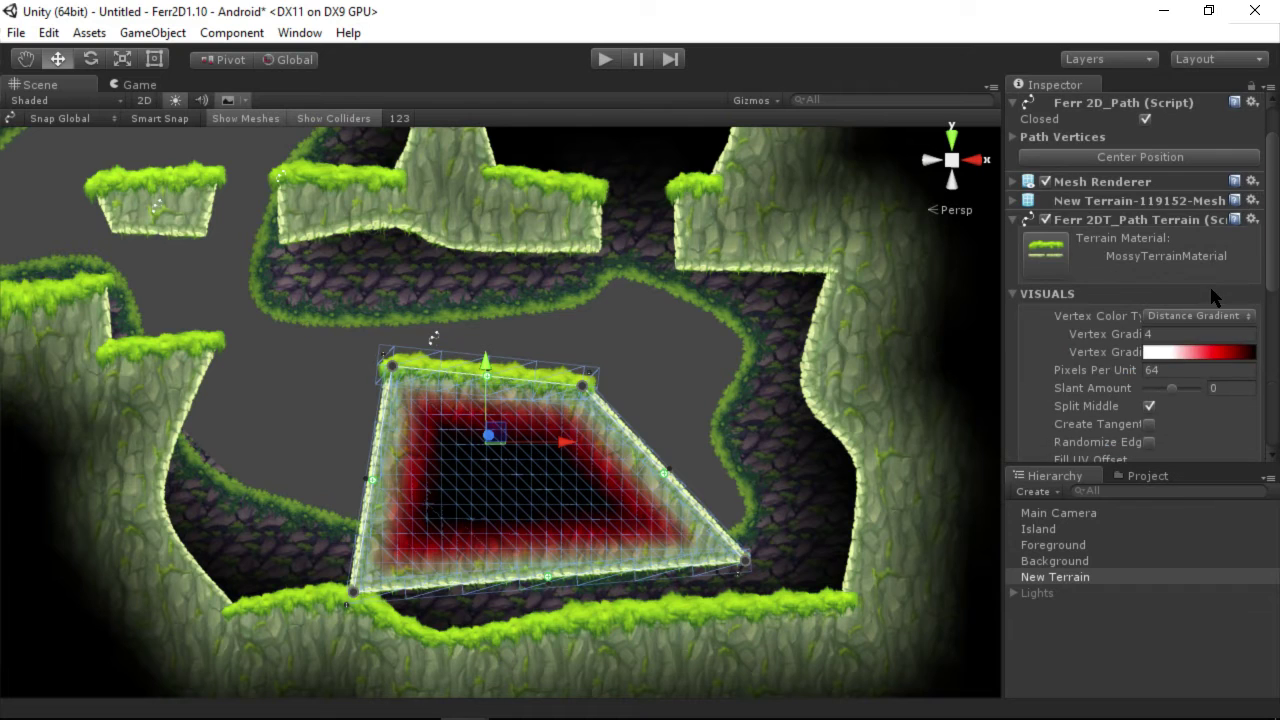
Switch Vertex Color Type to the mesh's own vertex colours and hide the wireframe
{"action": "left_click", "coordinate": [1188, 317]}
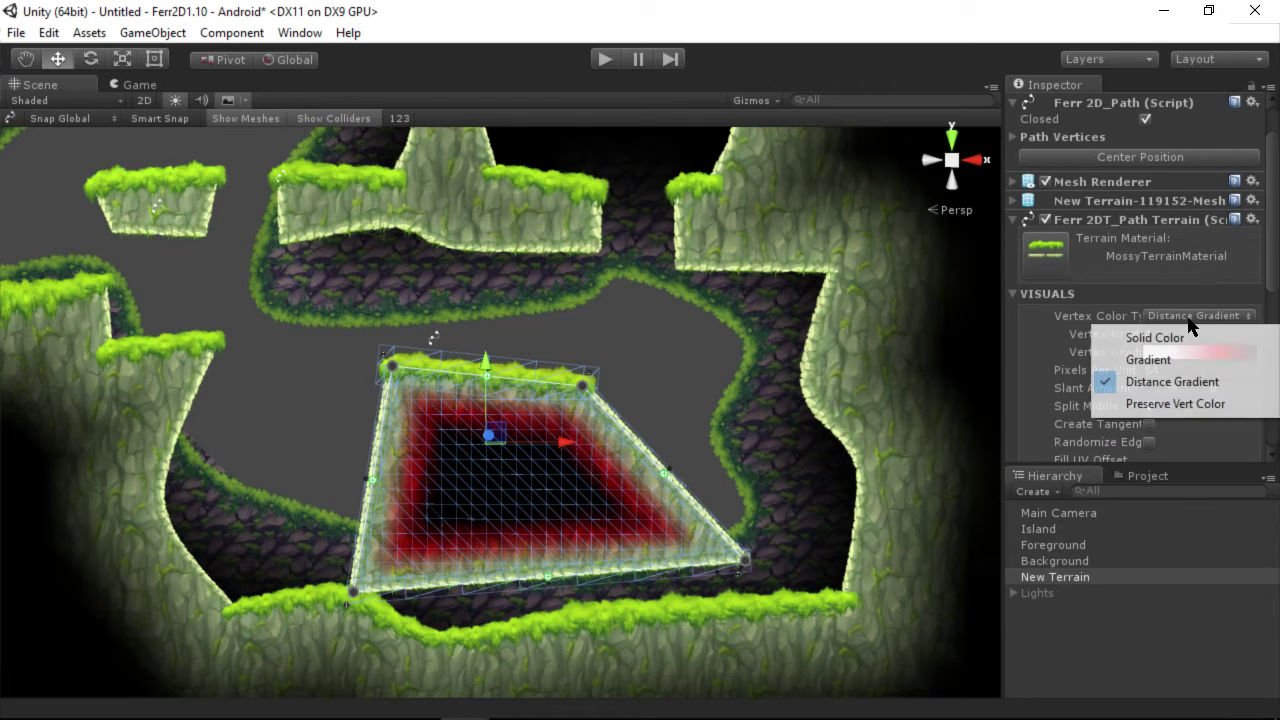
{"action": "left_click", "coordinate": [1163, 404]}
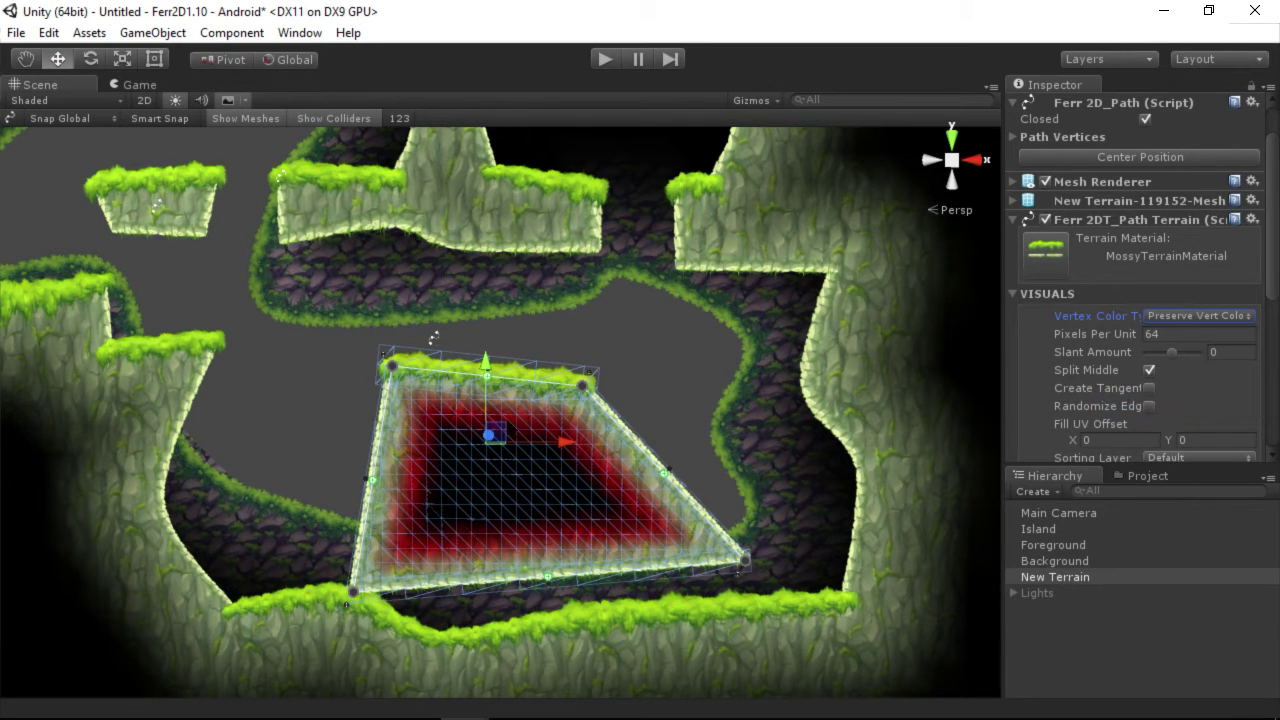
{"action": "left_click", "coordinate": [247, 120]}
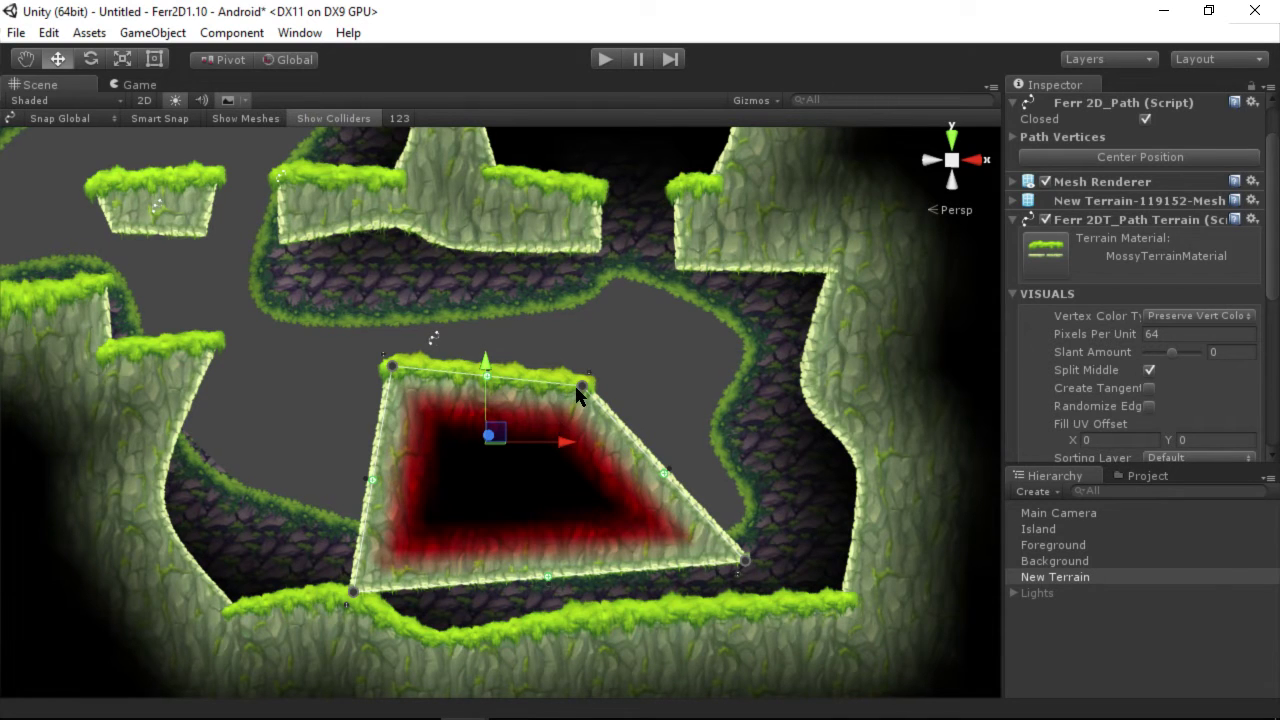
Drag the four path corners to form a wide, slightly slanted quad in the cave opening
{"action": "left_click_drag", "start_coordinate": [582, 387], "coordinate": [638, 314]}
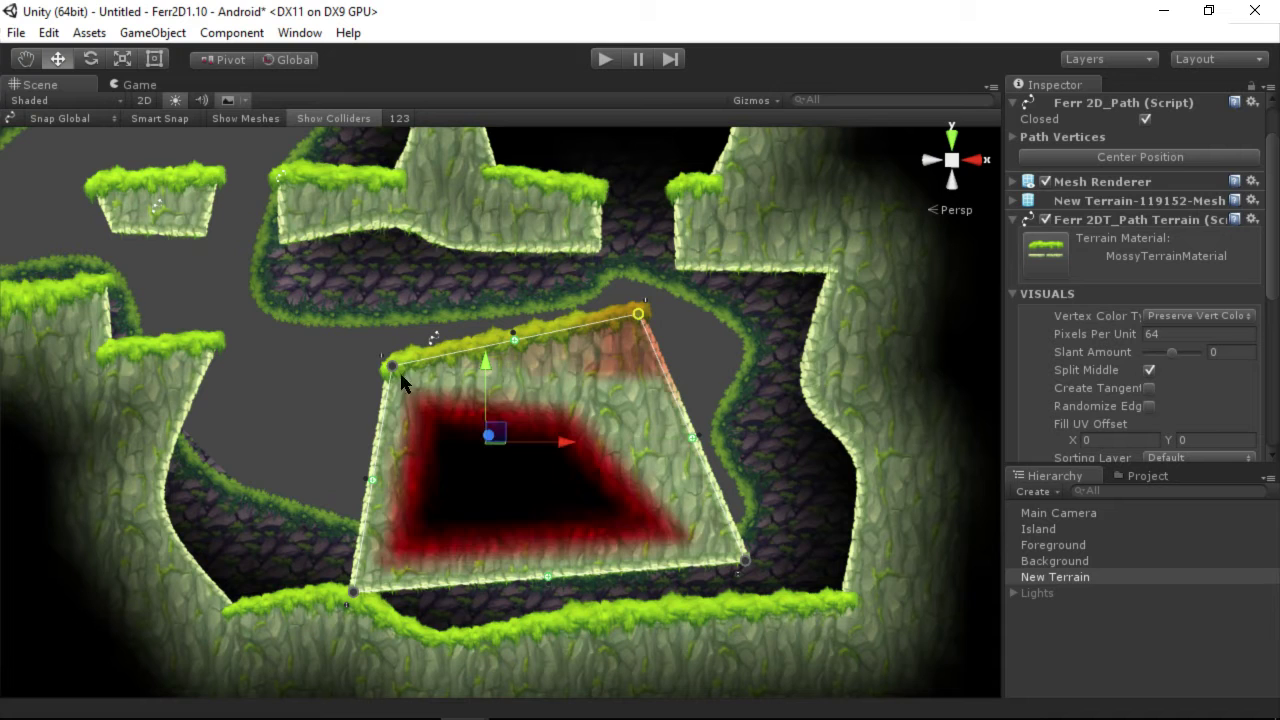
{"action": "left_click_drag", "start_coordinate": [397, 367], "coordinate": [339, 331]}
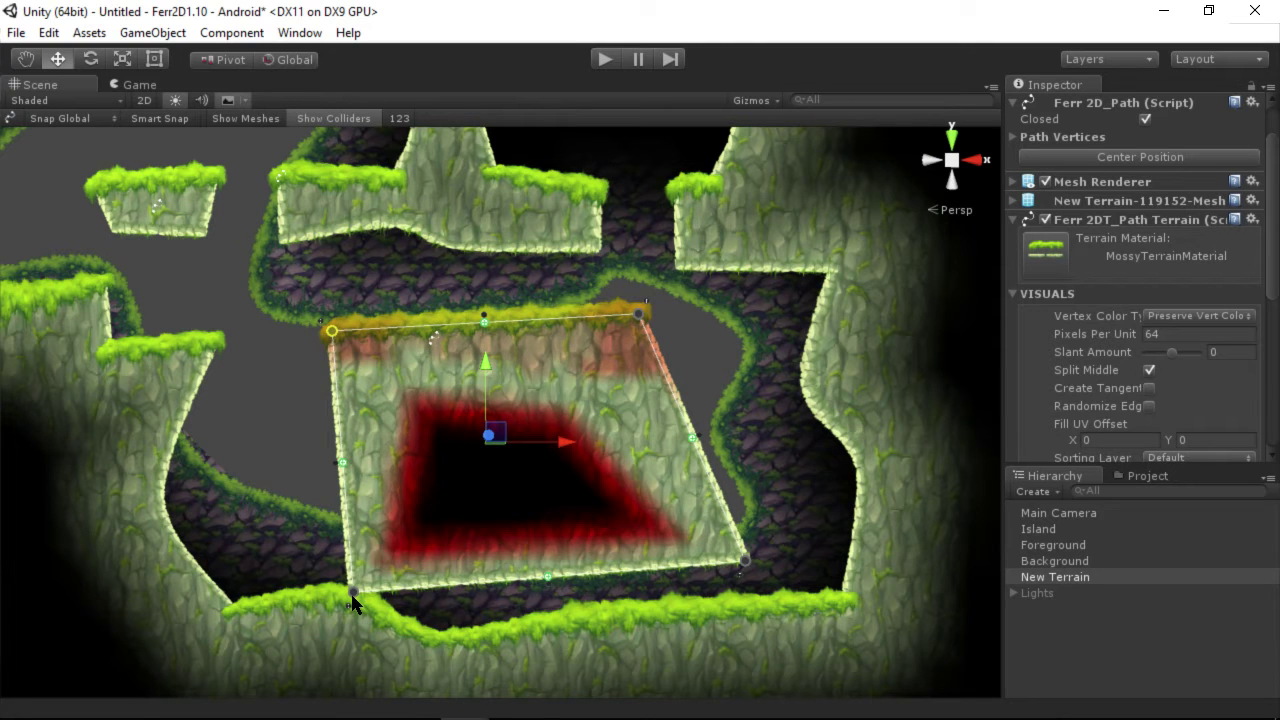
{"action": "left_click_drag", "start_coordinate": [351, 593], "coordinate": [253, 638]}
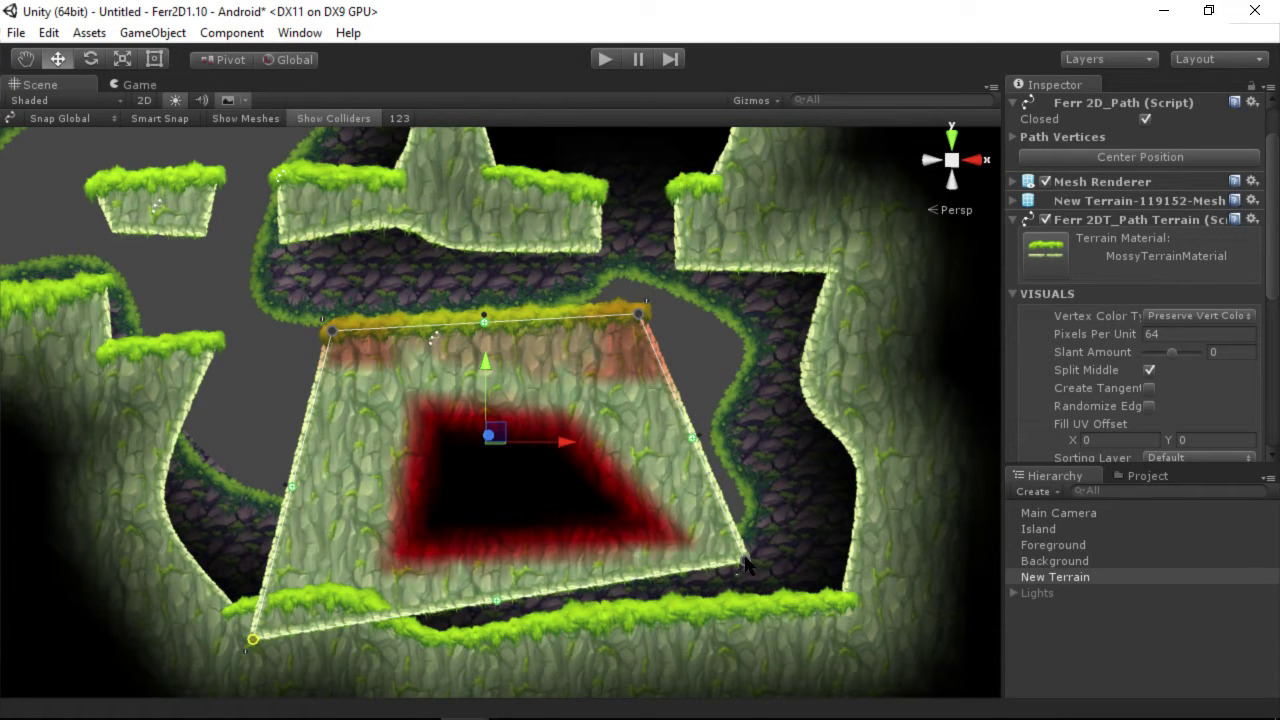
{"action": "left_click_drag", "start_coordinate": [744, 562], "coordinate": [820, 596]}
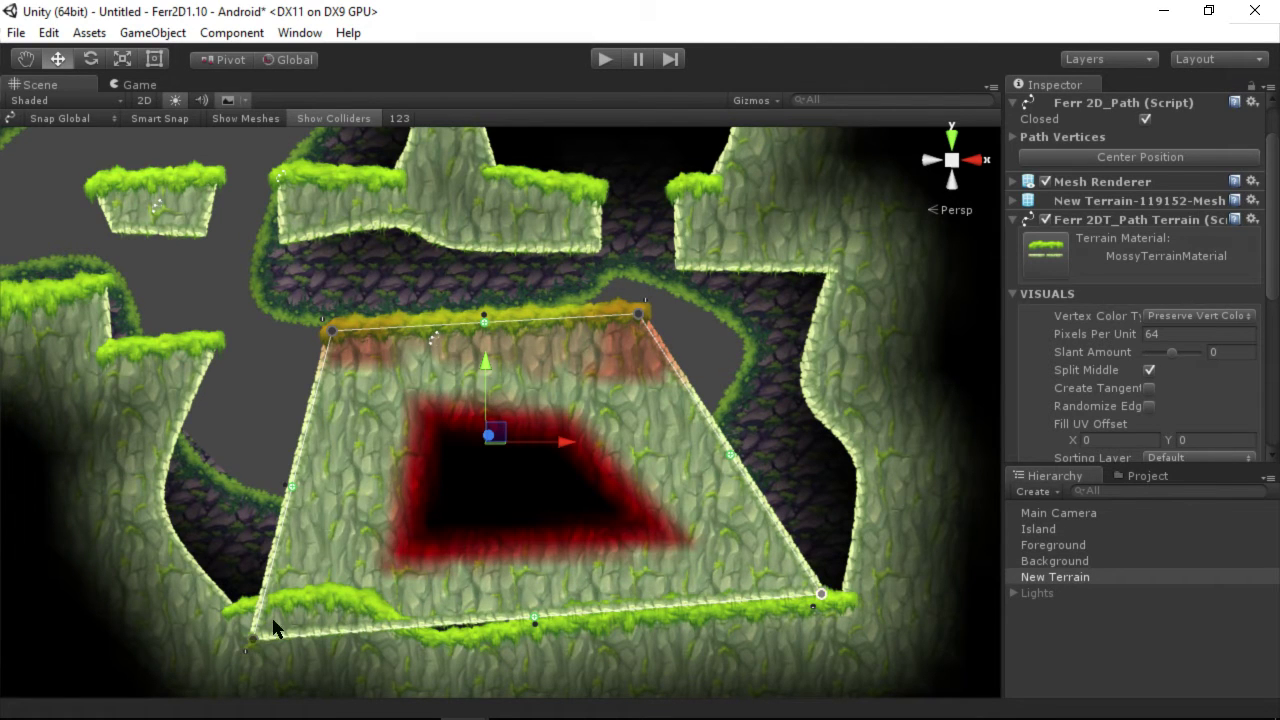
{"action": "left_click_drag", "start_coordinate": [252, 638], "coordinate": [359, 548]}
{"action": "left_click_drag", "start_coordinate": [822, 597], "coordinate": [673, 541]}
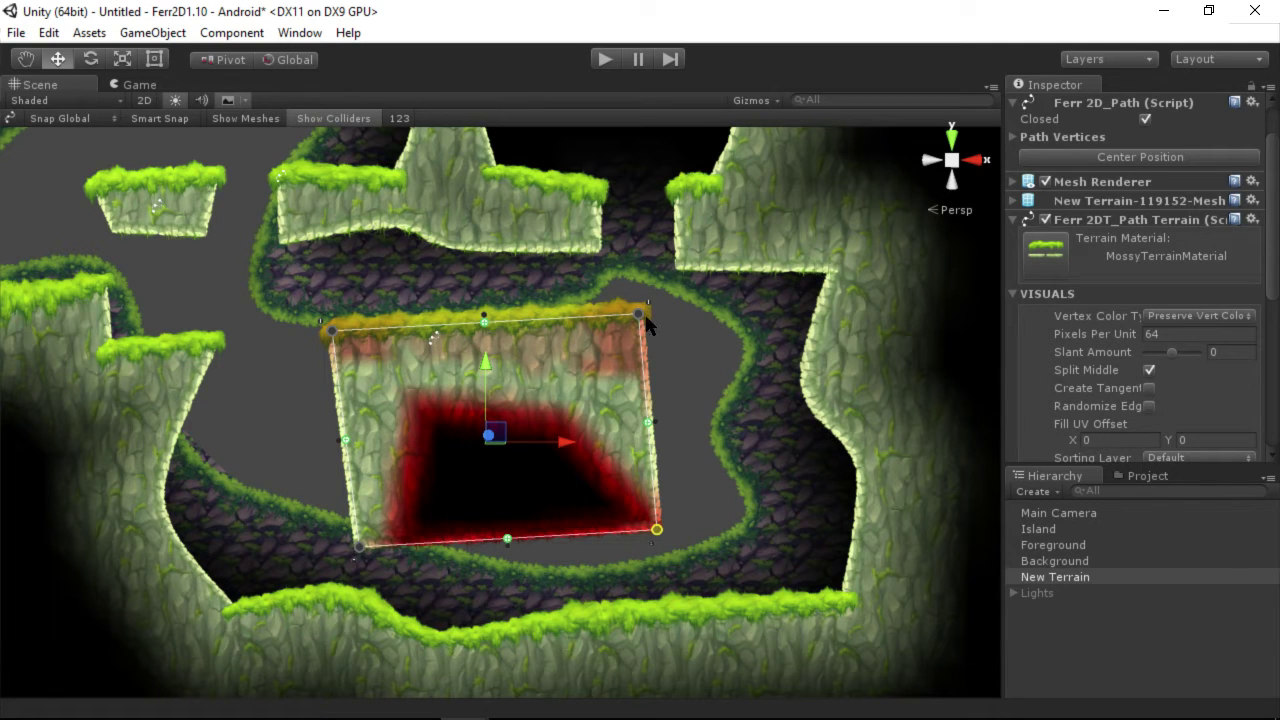
{"action": "left_click_drag", "start_coordinate": [643, 315], "coordinate": [696, 412]}
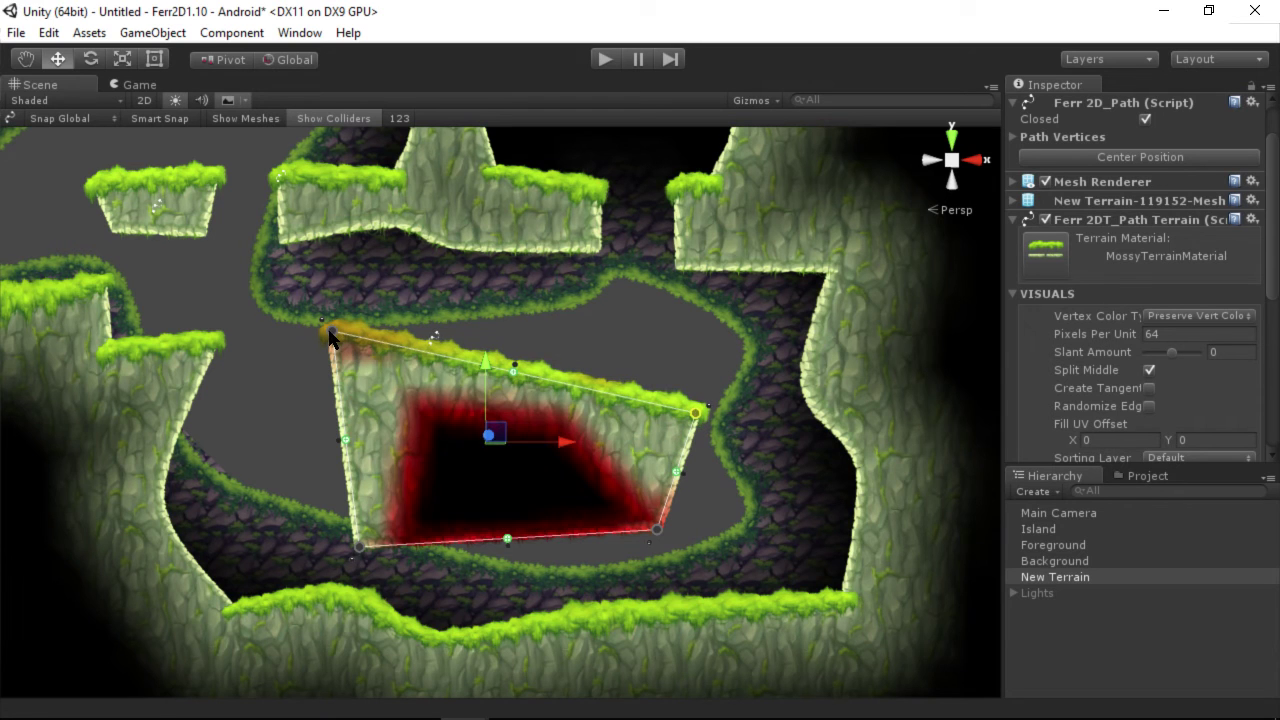
{"action": "left_click_drag", "start_coordinate": [332, 330], "coordinate": [351, 400]}
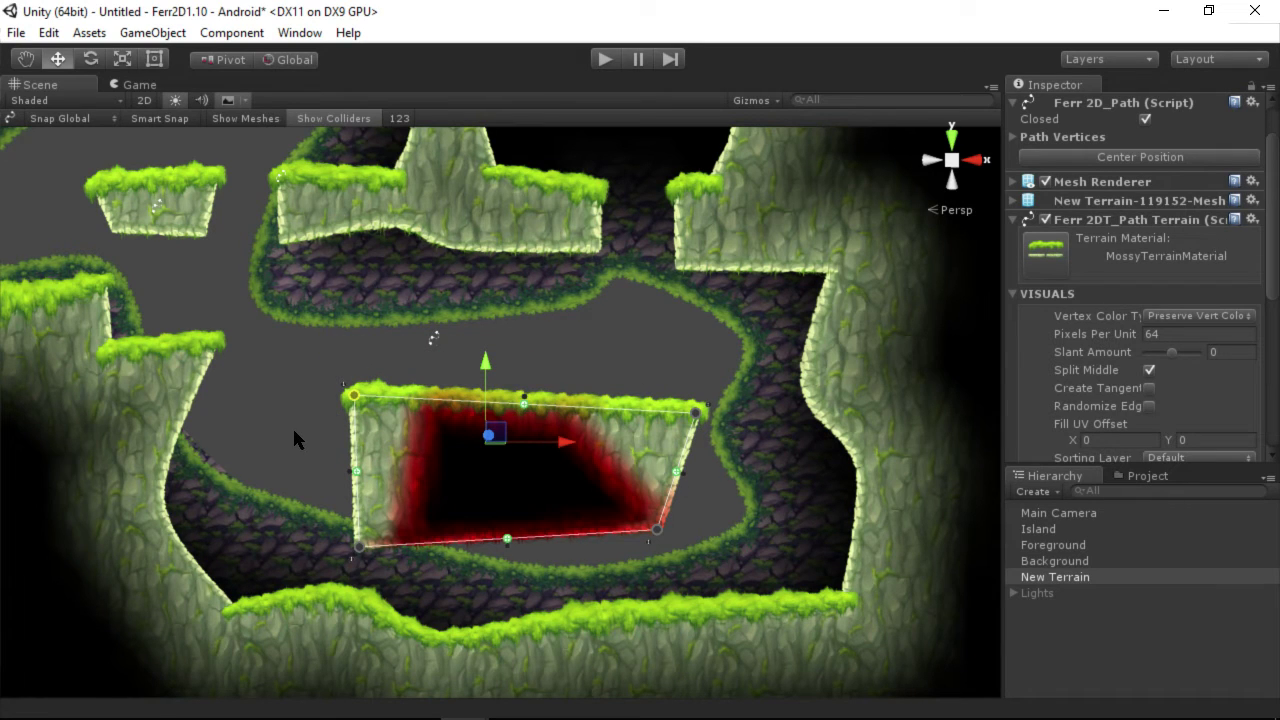
Set New Terrain to Solid Color and apply CaveTerrainMaterial to it and Island
{"action": "left_click", "coordinate": [1198, 316]}
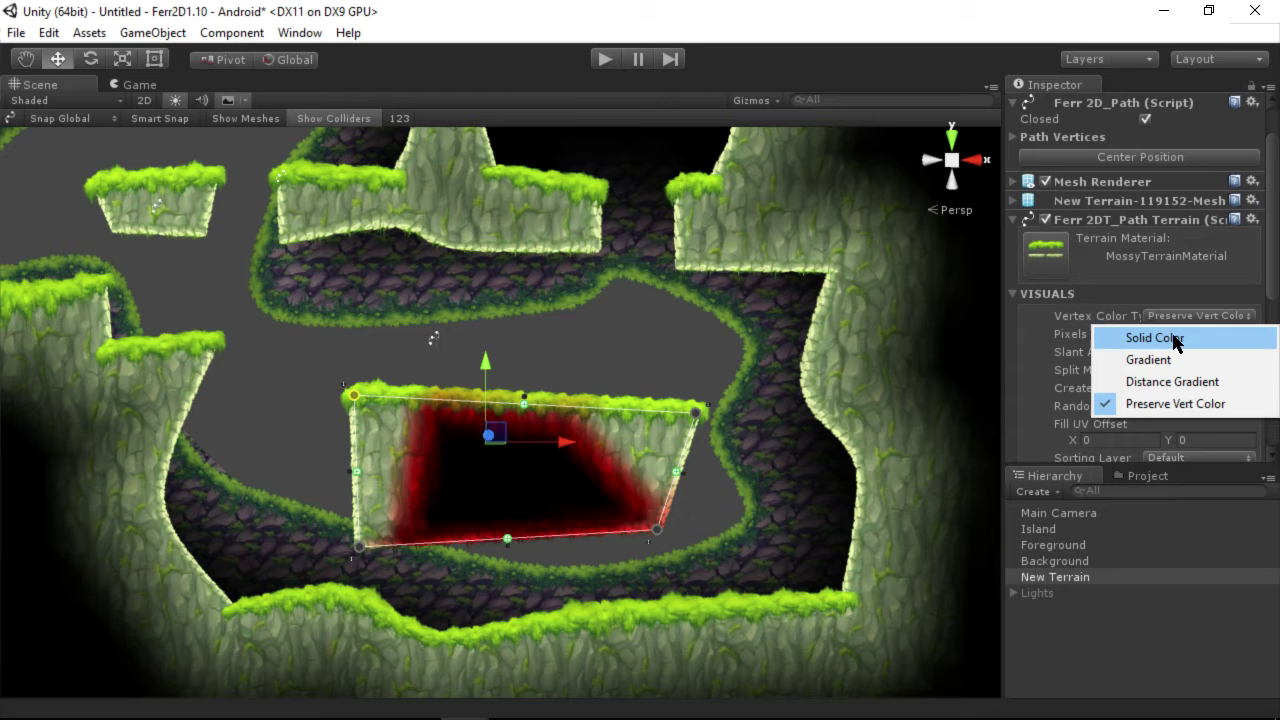
{"action": "left_click", "coordinate": [1176, 340]}
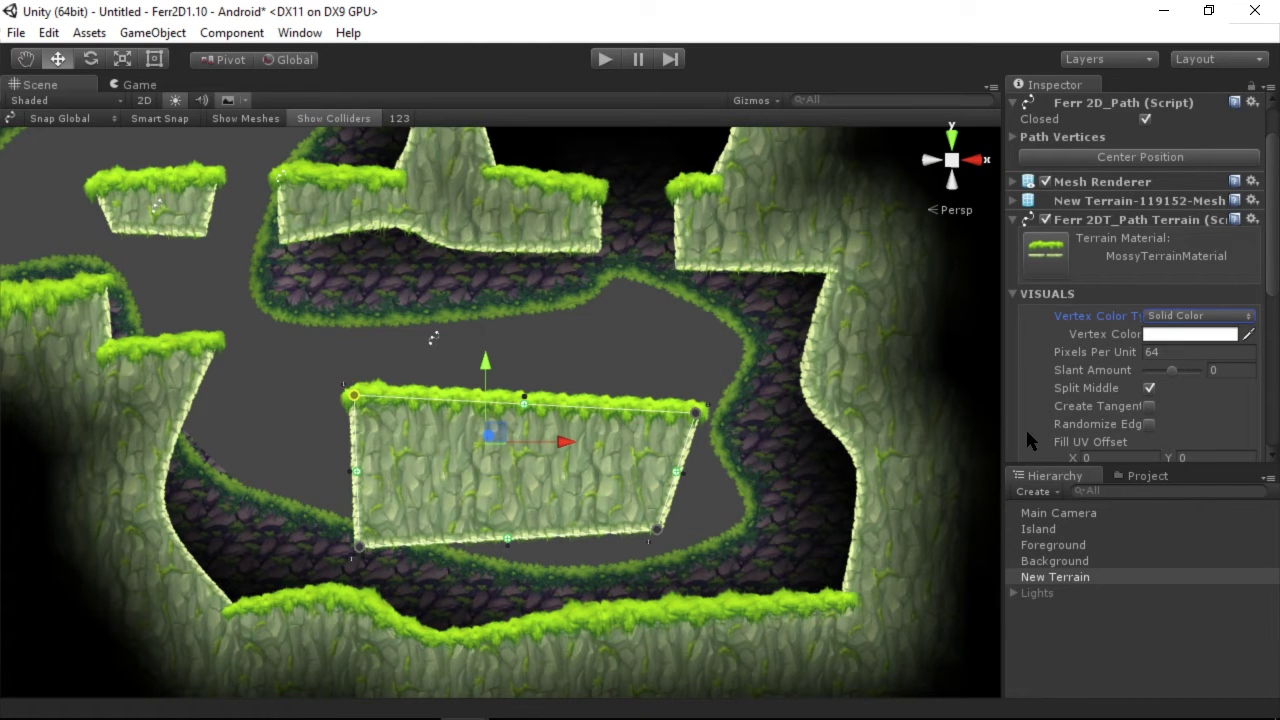
{"action": "left_click", "coordinate": [1115, 529], "text": "ctrl"}
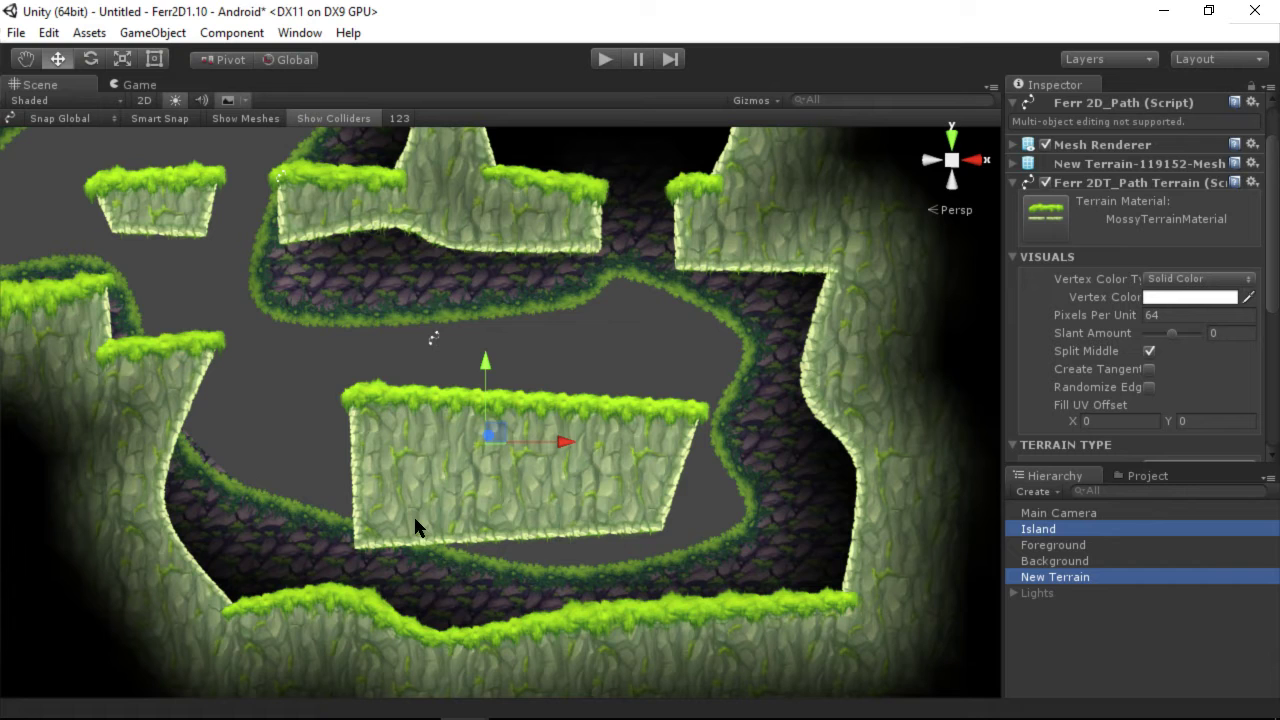
{"action": "left_click", "coordinate": [1046, 215]}
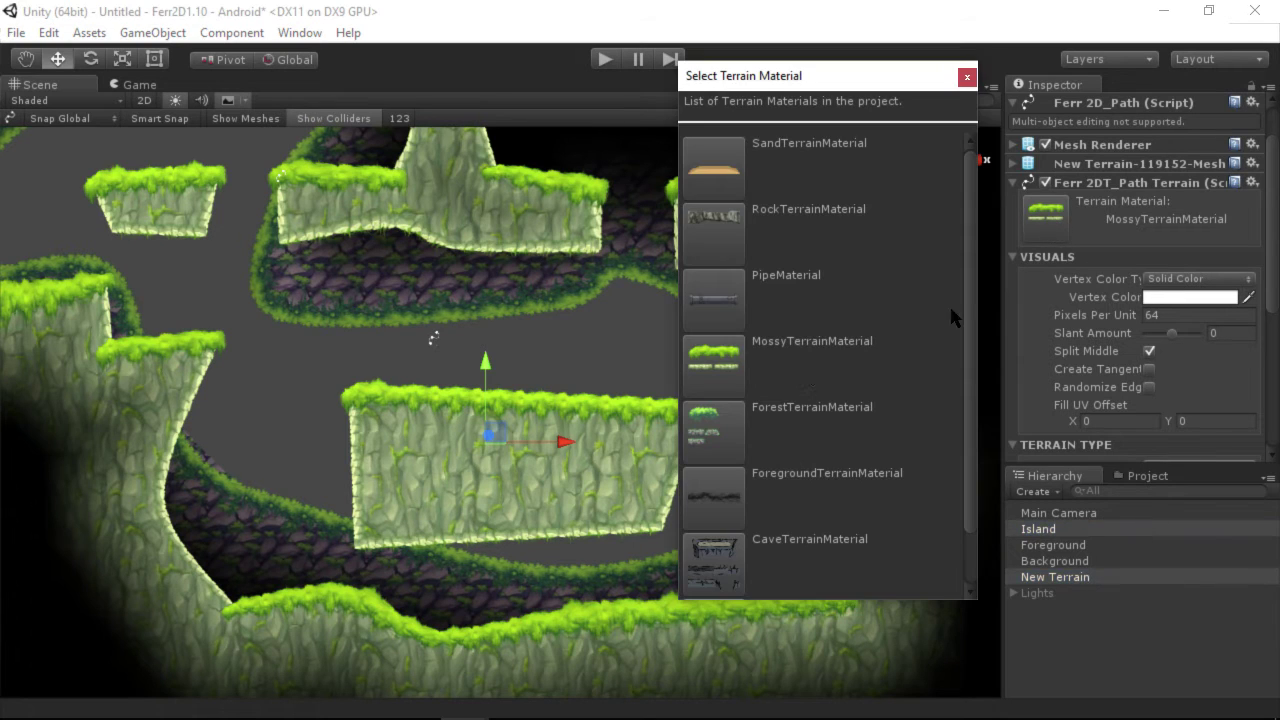
{"action": "double_click", "coordinate": [720, 548]}
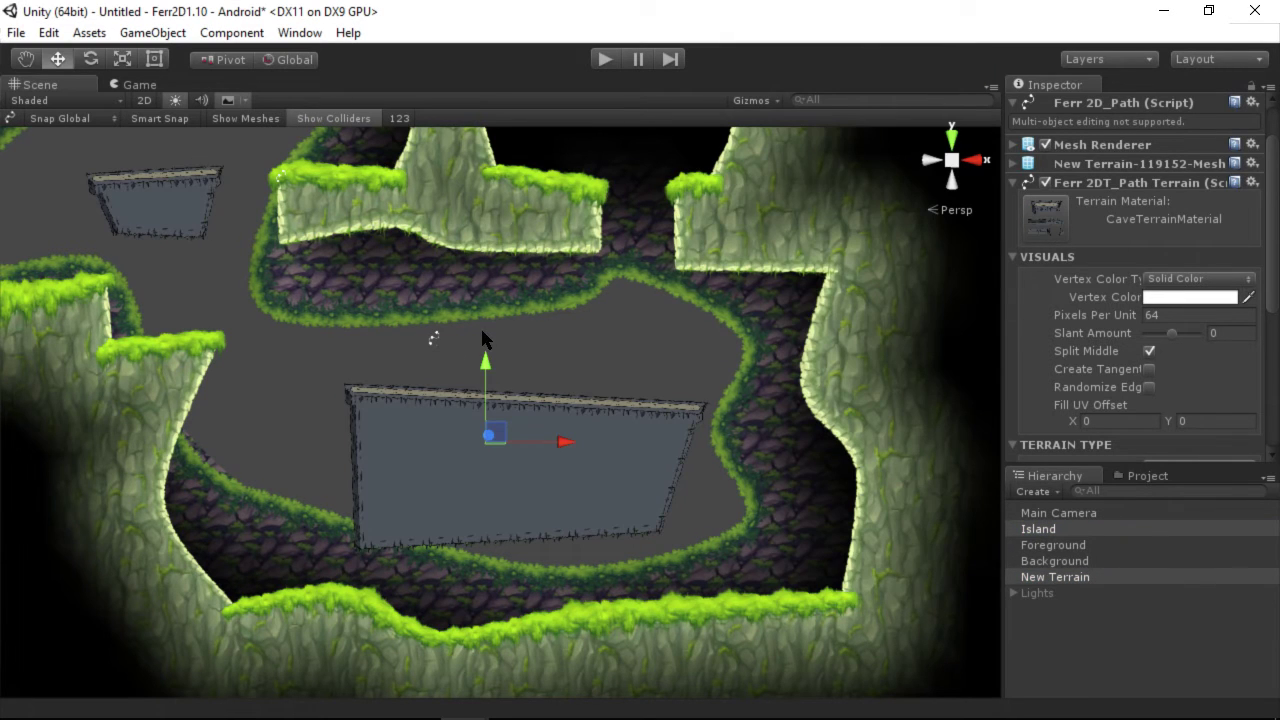
Try Pixels Per Unit 32 and 24 and a higher Slant Amount, then reset slant to 0
{"action": "left_click", "coordinate": [1188, 316]}
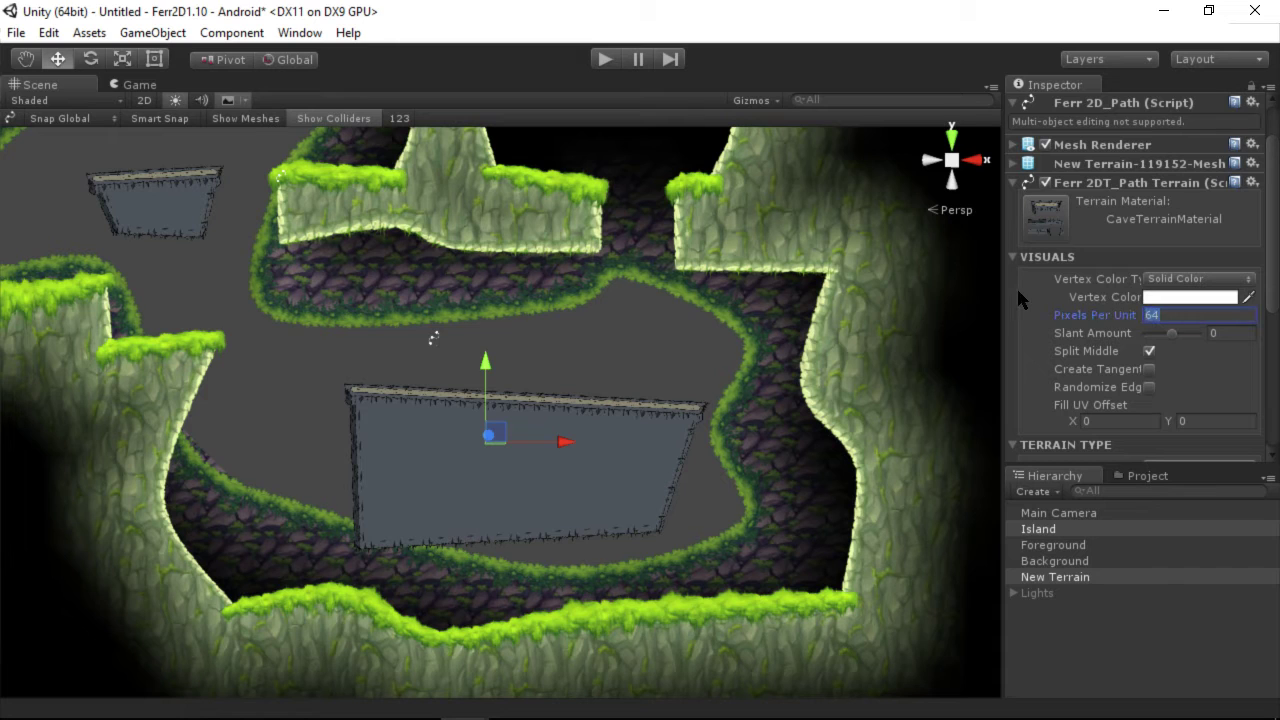
{"action": "type", "text": "32"}
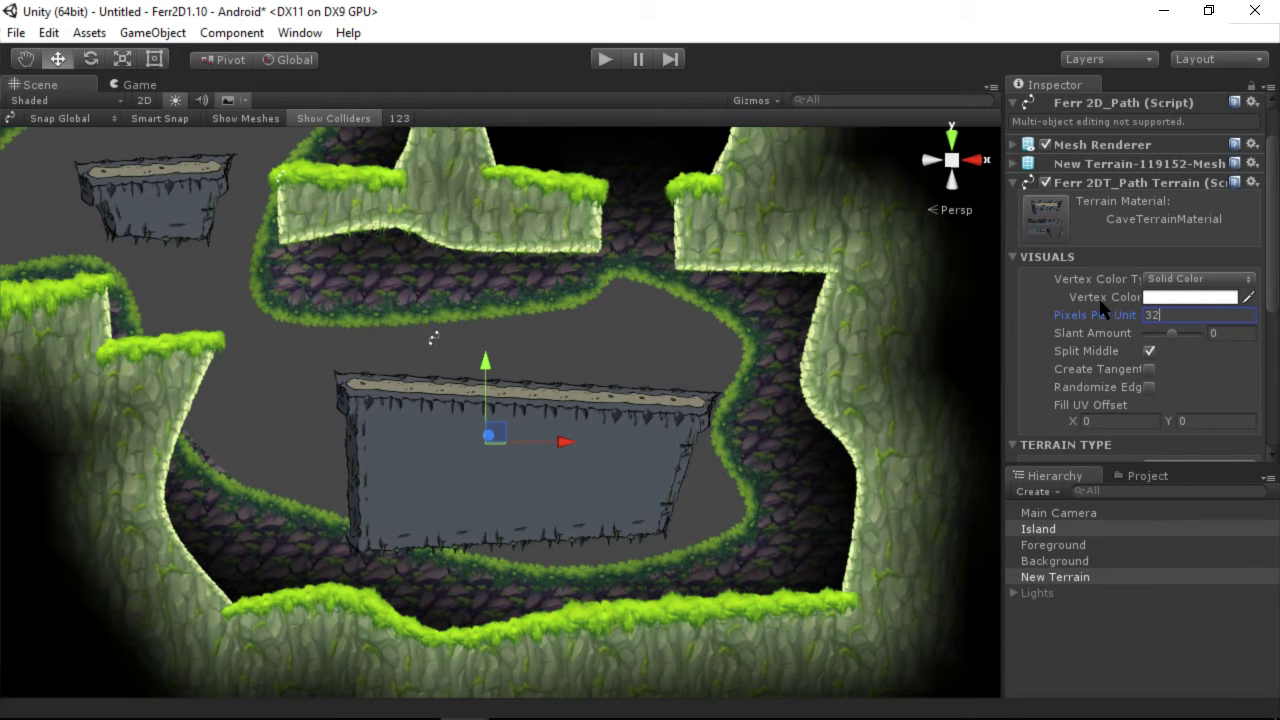
{"action": "double_click", "coordinate": [1167, 317]}
{"action": "type", "text": "24"}
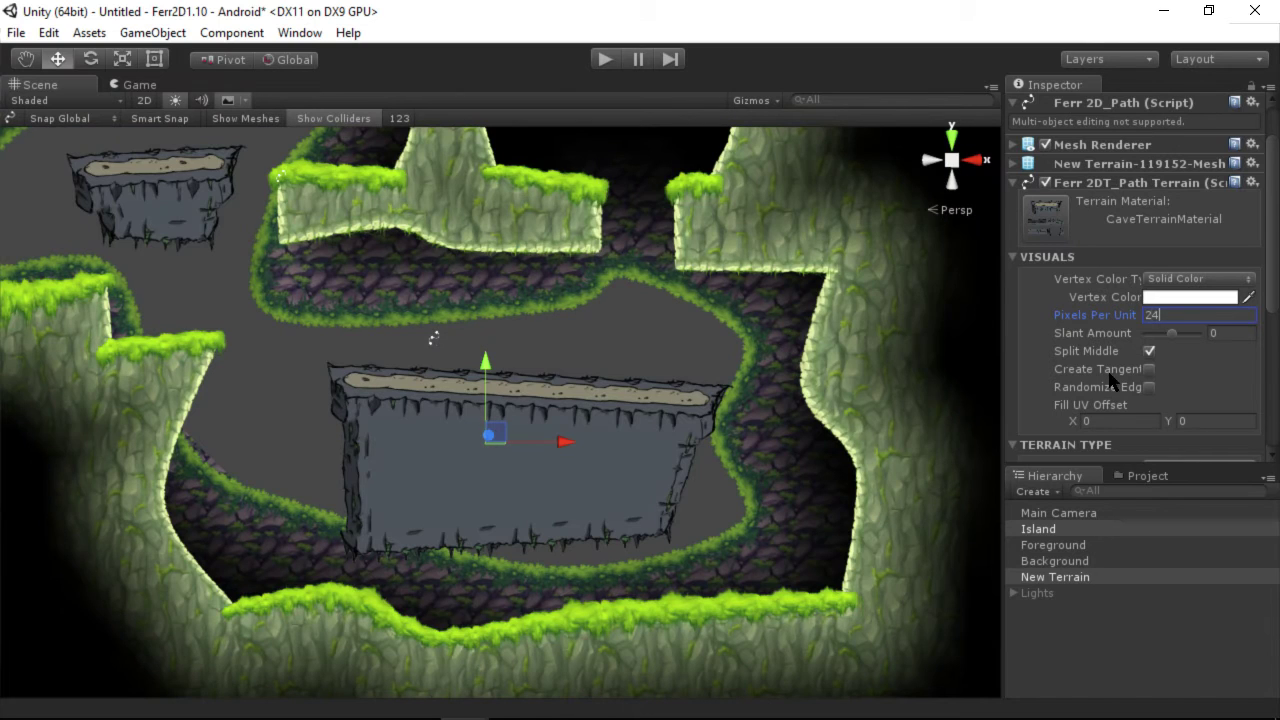
{"action": "mouse_move", "coordinate": [1176, 333]}
{"action": "left_mouse_down"}
{"action": "mouse_move", "coordinate": [1200, 333]}
{"action": "mouse_move", "coordinate": [1187, 333]}
{"action": "left_mouse_up"}
{"action": "left_click_drag", "start_coordinate": [560, 520], "coordinate": [545, 548], "text": "alt"}
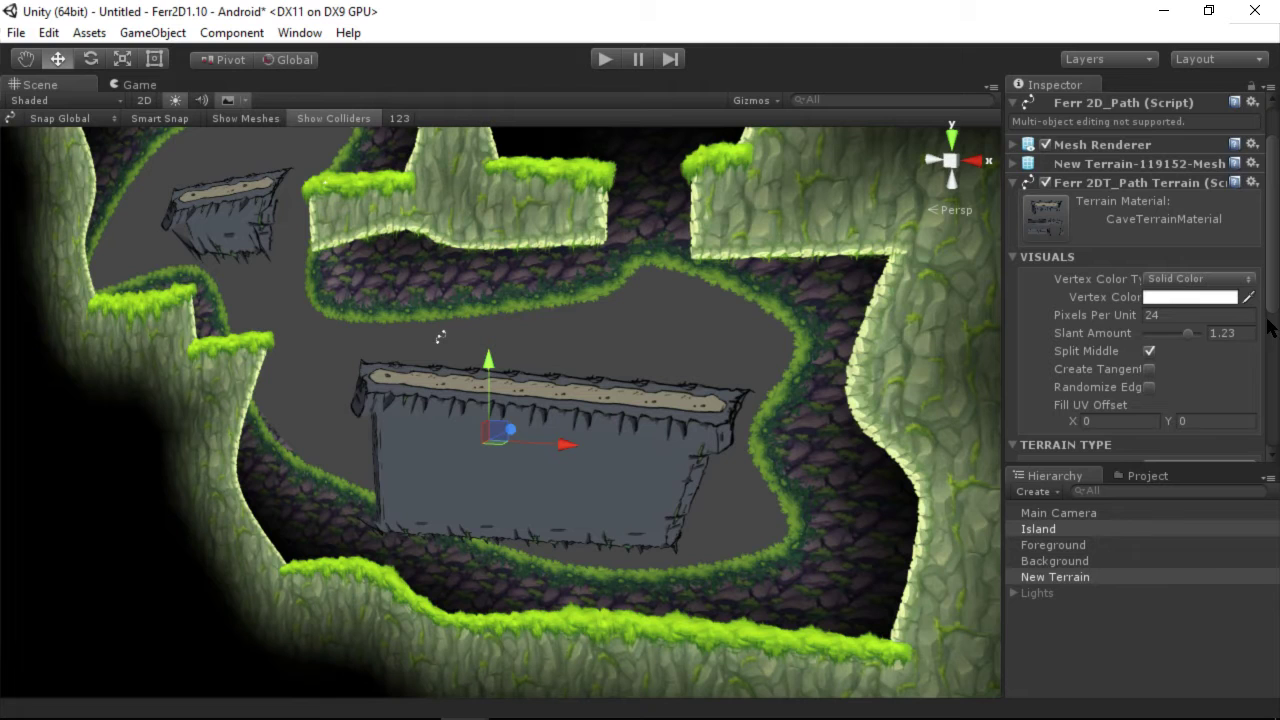
{"action": "left_click", "coordinate": [1230, 333]}
{"action": "type", "text": "0"}
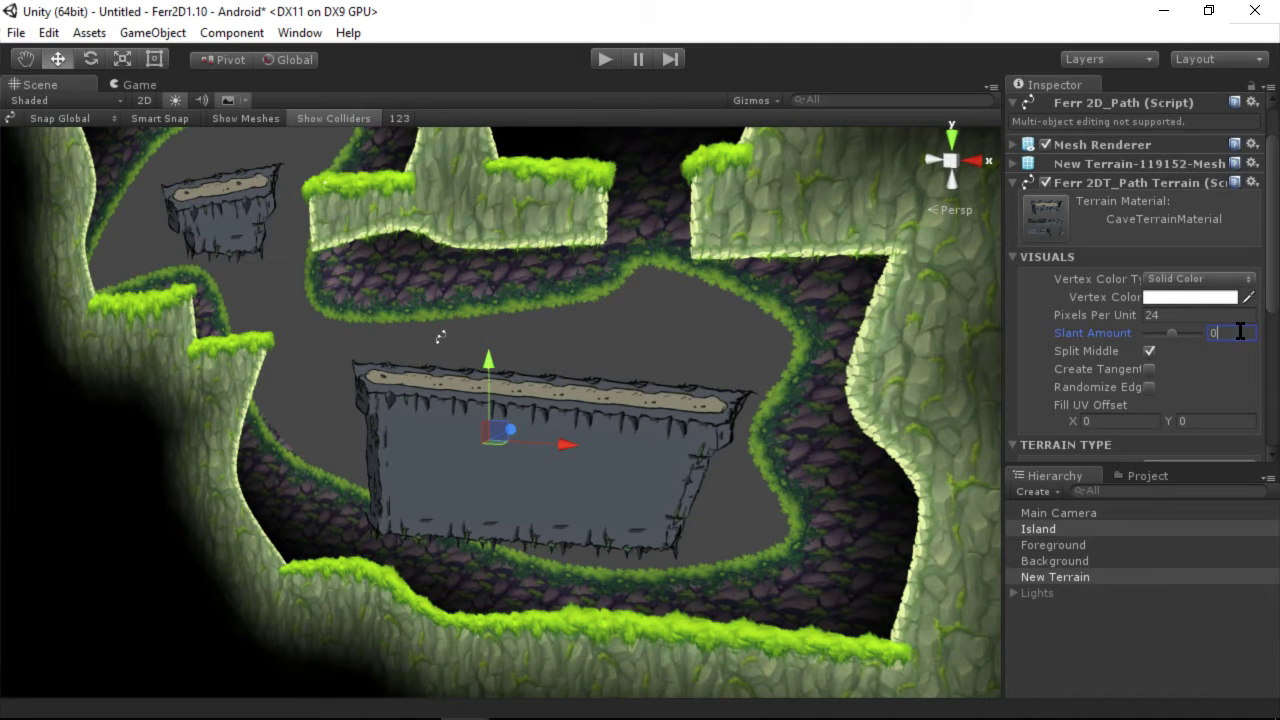
{"action": "left_click", "coordinate": [1175, 313]}
Restore Pixels Per Unit to 64 and apply MossyTerrainMaterial to both terrains
{"action": "type", "text": "64"}
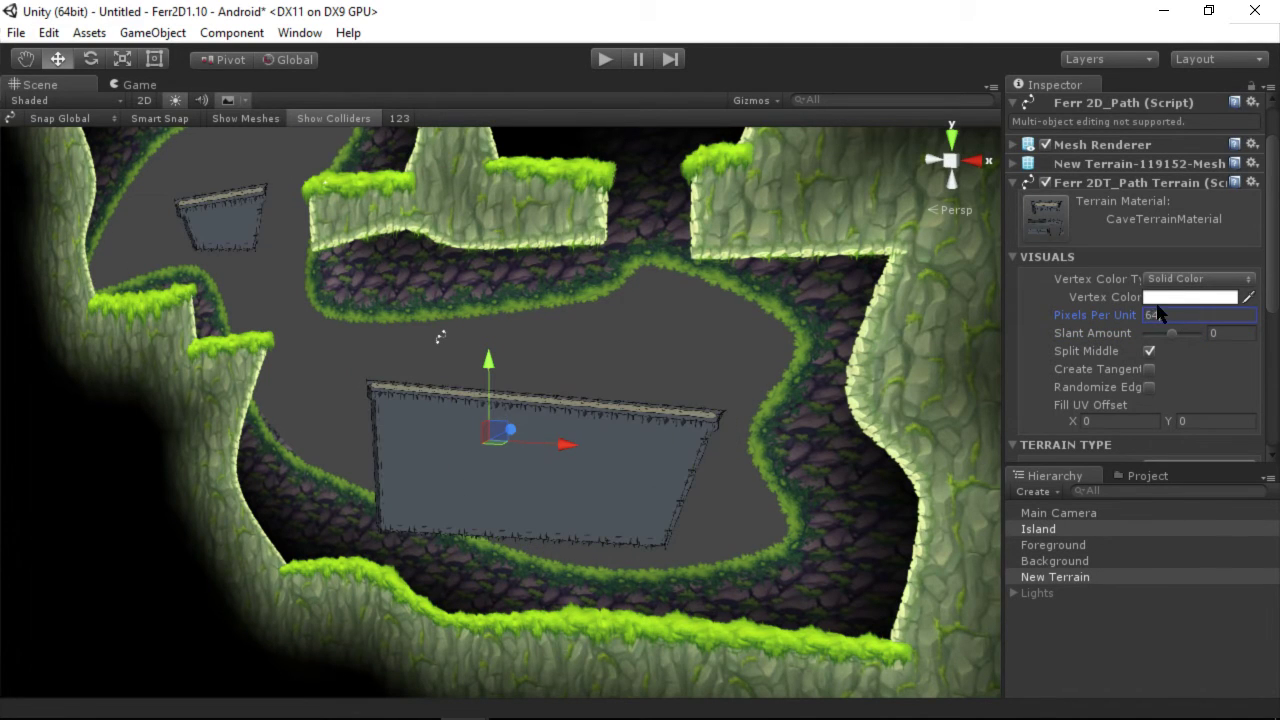
{"action": "left_click", "coordinate": [1049, 224]}
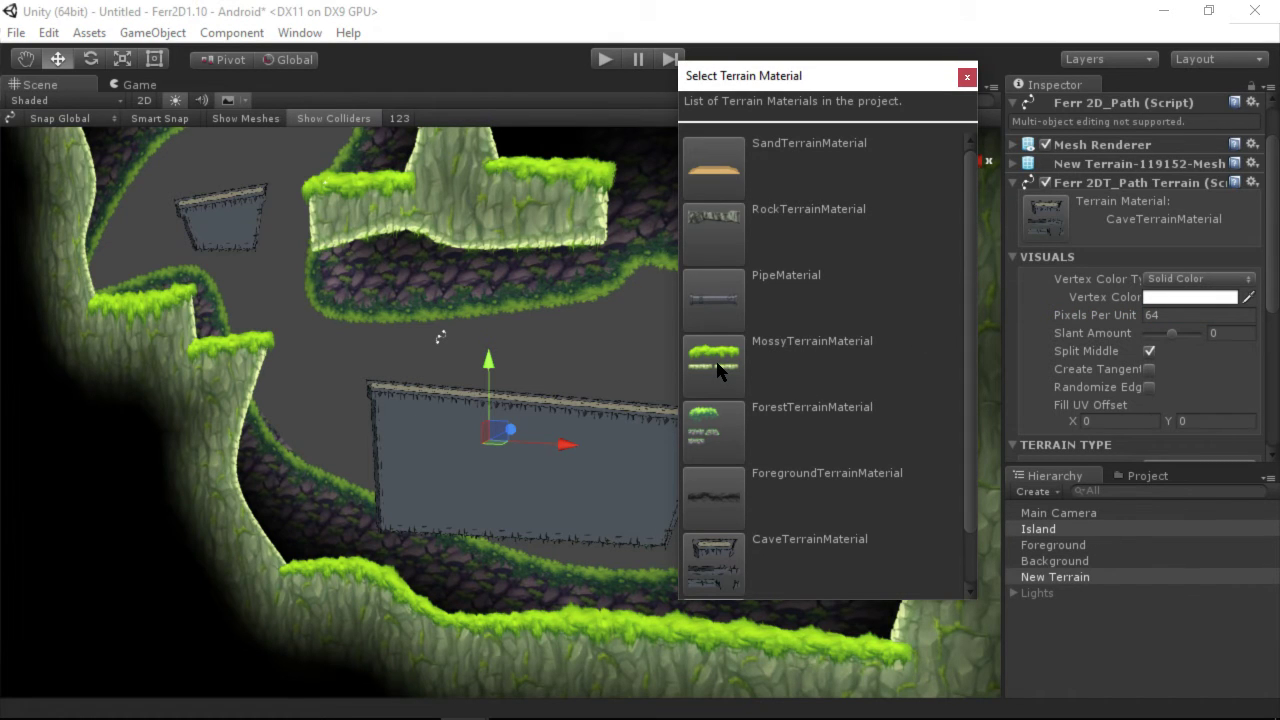
{"action": "double_click", "coordinate": [716, 365]}
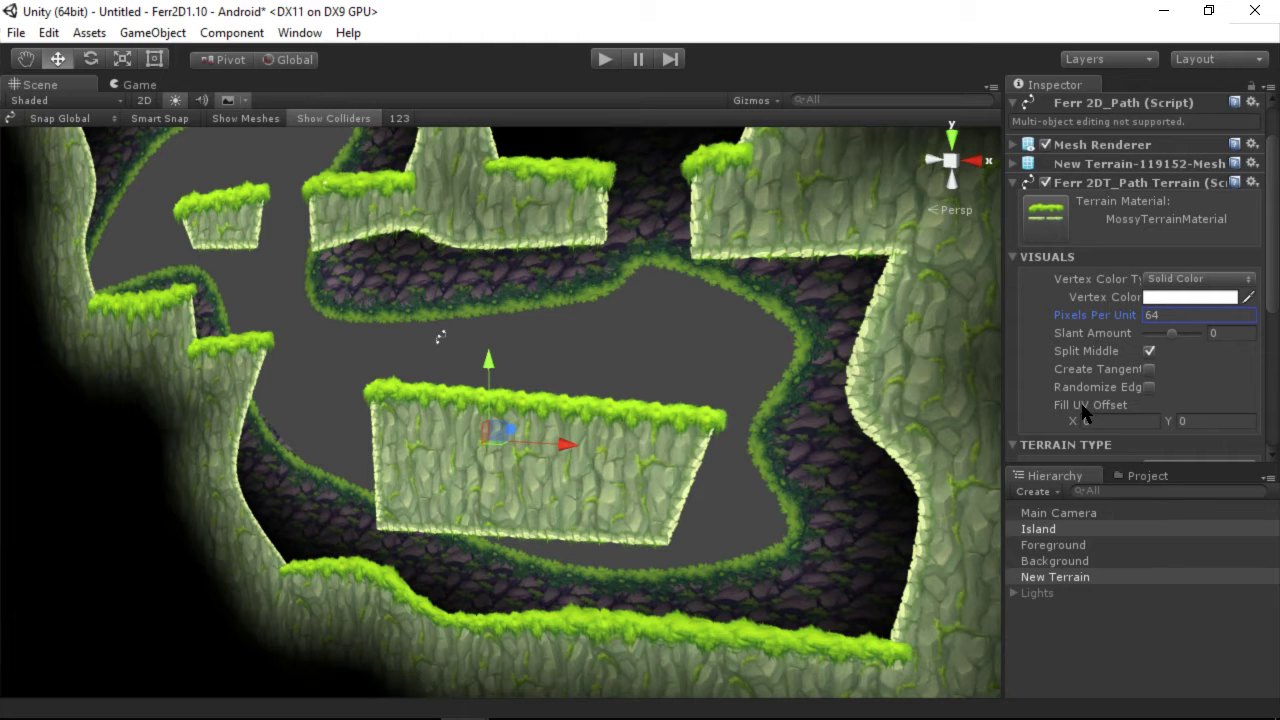
Set the MossyEdges shader to Ferr > 2D Terrain > Vertex Lit > Textured Transparent
{"action": "left_click", "coordinate": [640, 442]}
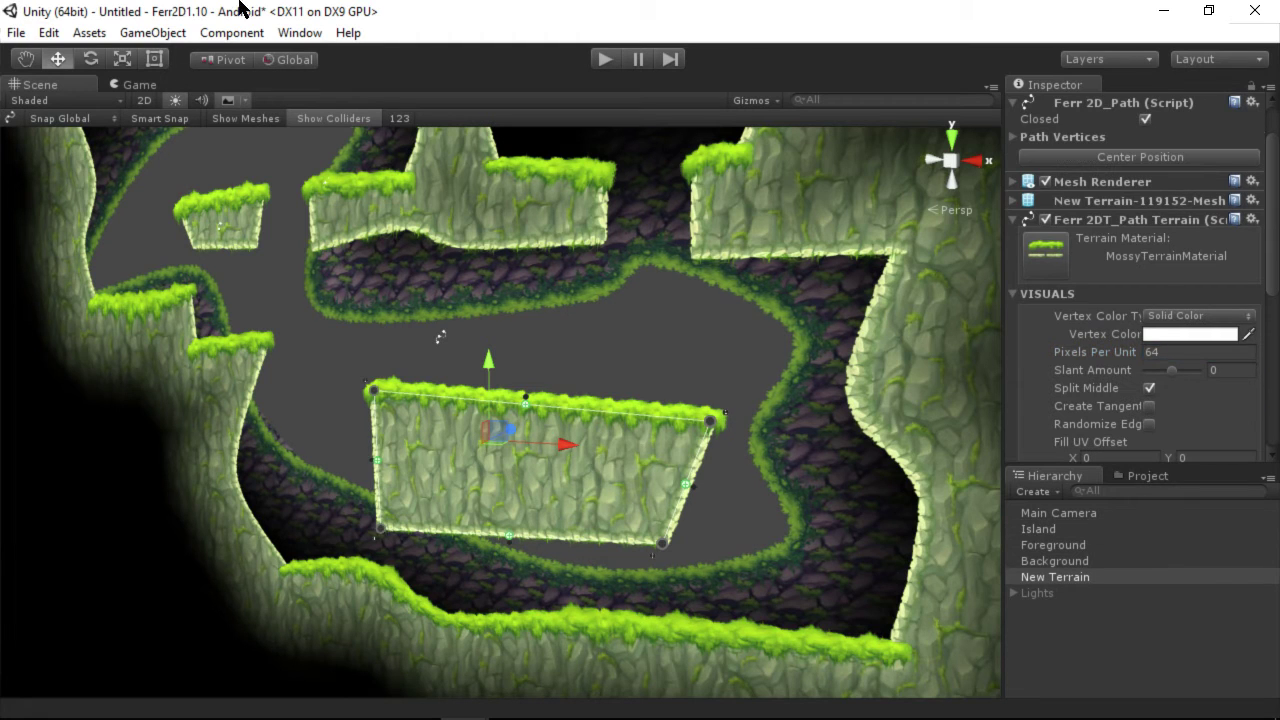
{"action": "left_click", "coordinate": [242, 118]}
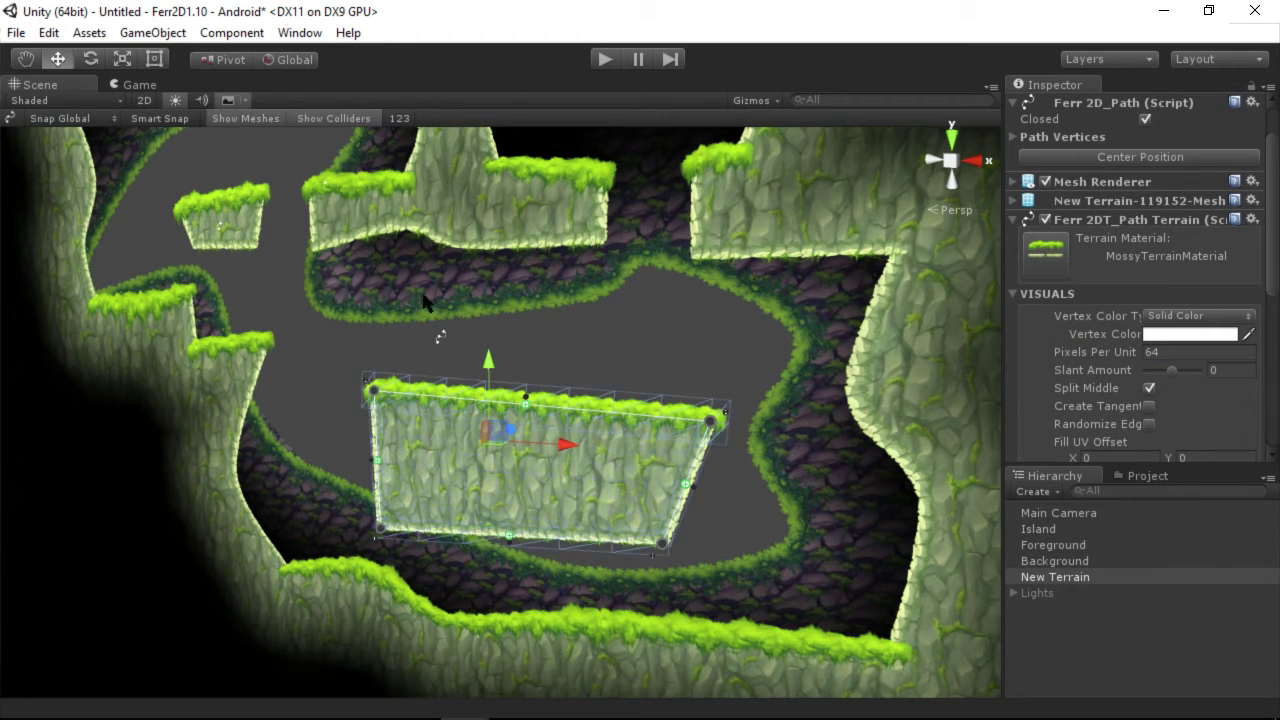
{"action": "left_click", "coordinate": [254, 117]}
{"action": "scroll", "coordinate": [1102, 342], "scroll_direction": "down", "scroll_amount": 5}
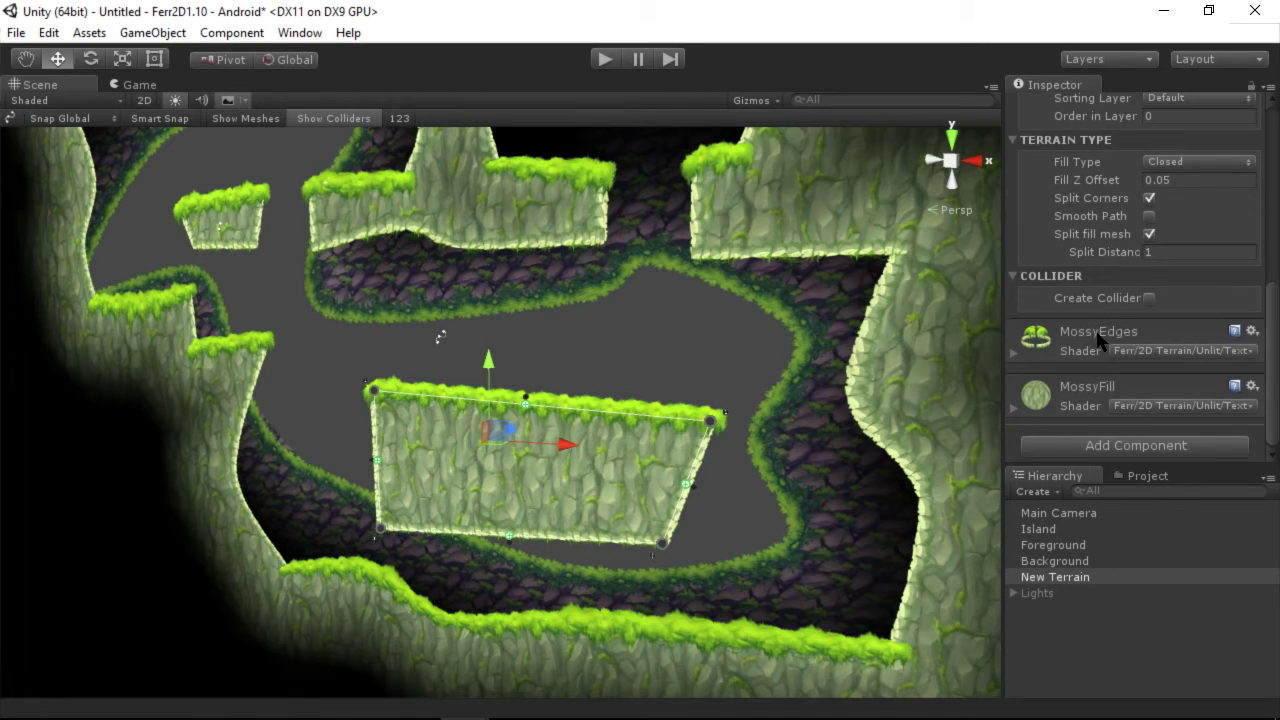
{"action": "left_click", "coordinate": [1165, 351]}
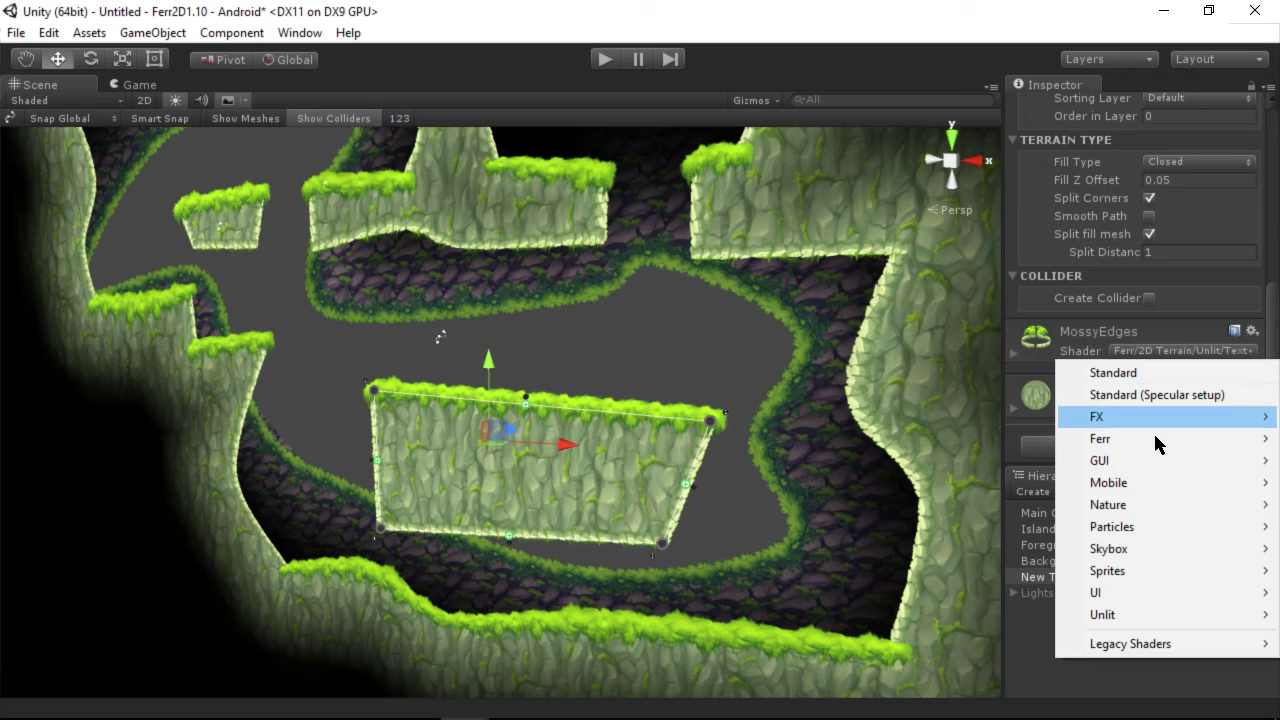
{"action": "mouse_move", "coordinate": [1130, 440]}
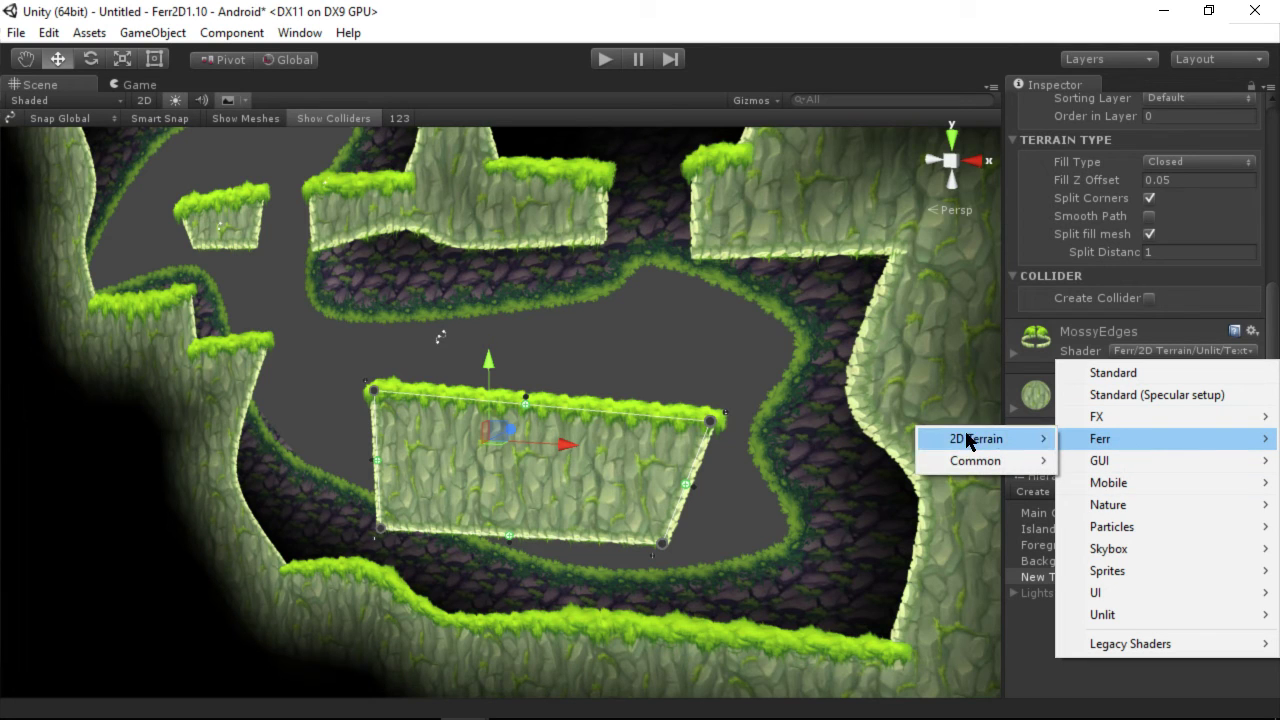
{"action": "mouse_move", "coordinate": [971, 438]}
{"action": "mouse_move", "coordinate": [836, 490]}
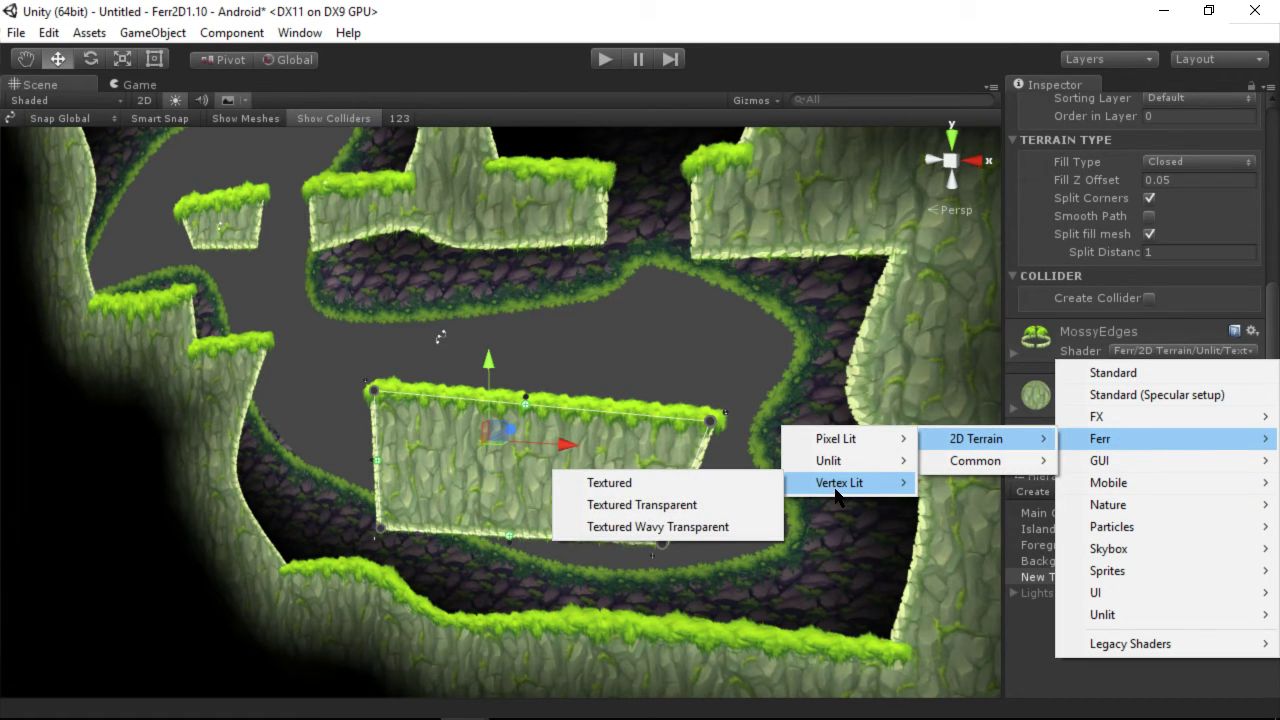
{"action": "left_click", "coordinate": [705, 505]}
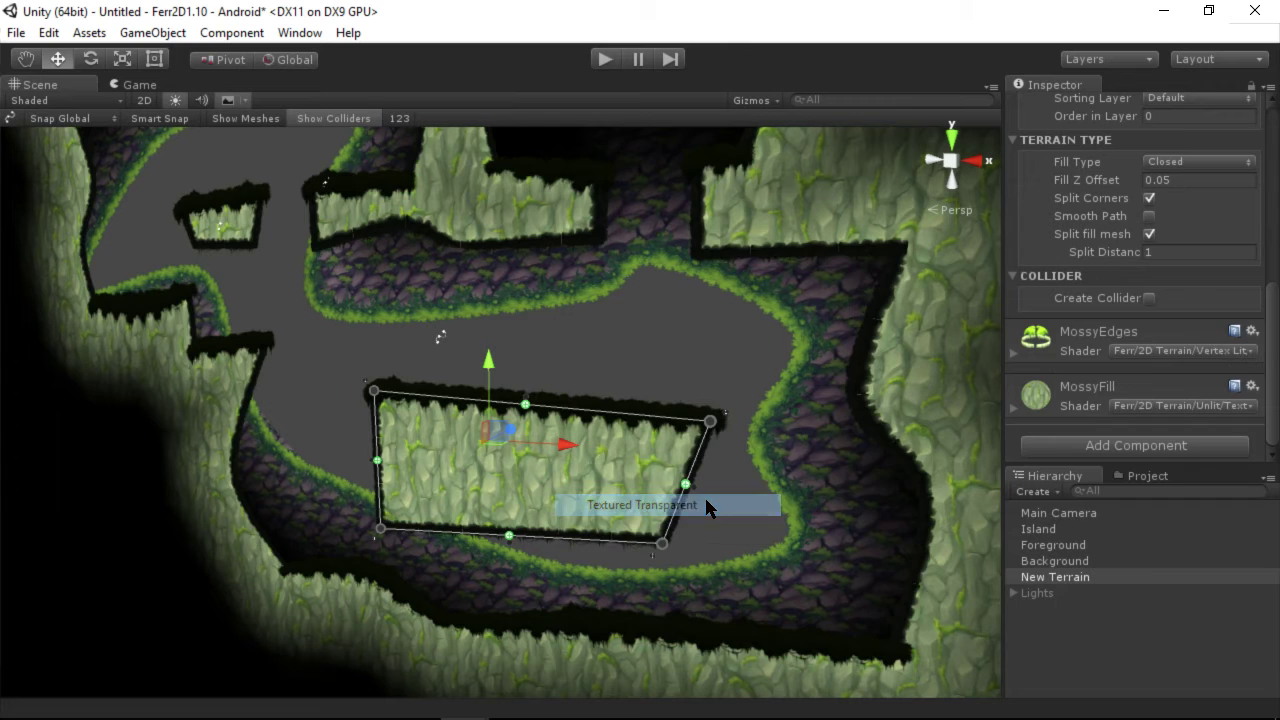
Set the MossyFill shader to Ferr > 2D Terrain > Vertex Lit > Textured
{"action": "left_click", "coordinate": [1158, 410]}
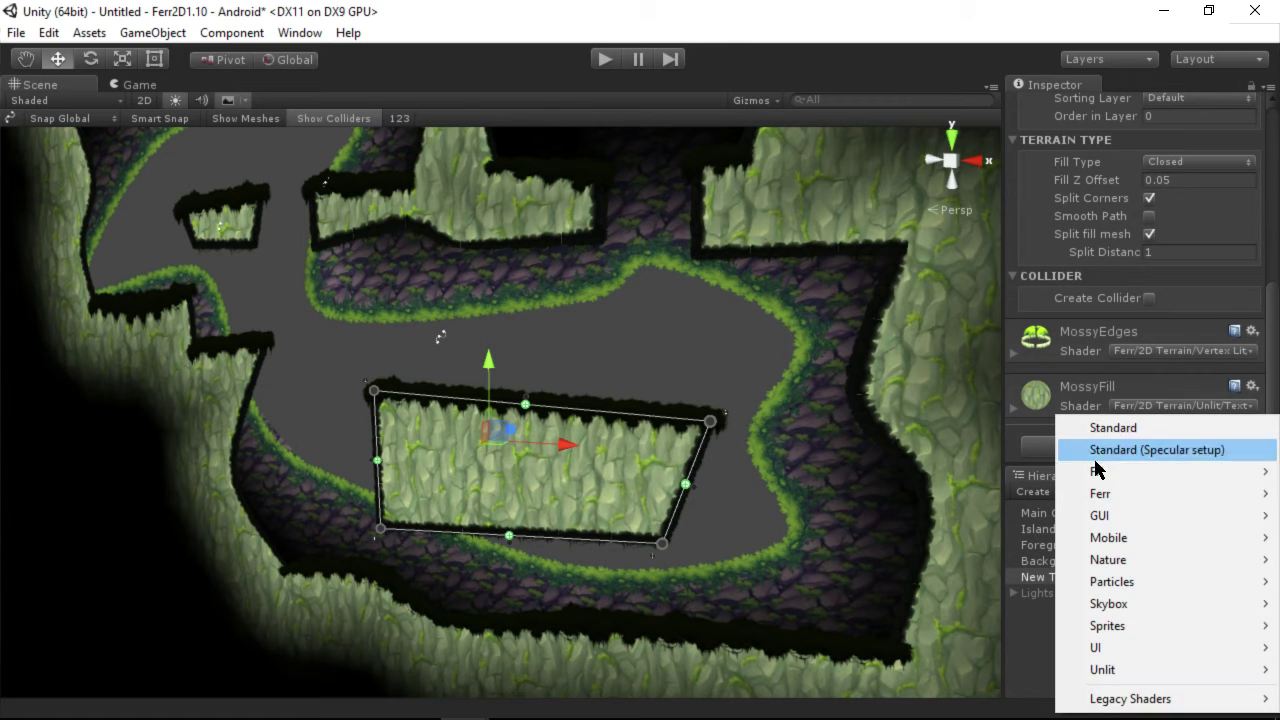
{"action": "mouse_move", "coordinate": [1085, 493]}
{"action": "mouse_move", "coordinate": [970, 494]}
{"action": "mouse_move", "coordinate": [838, 537]}
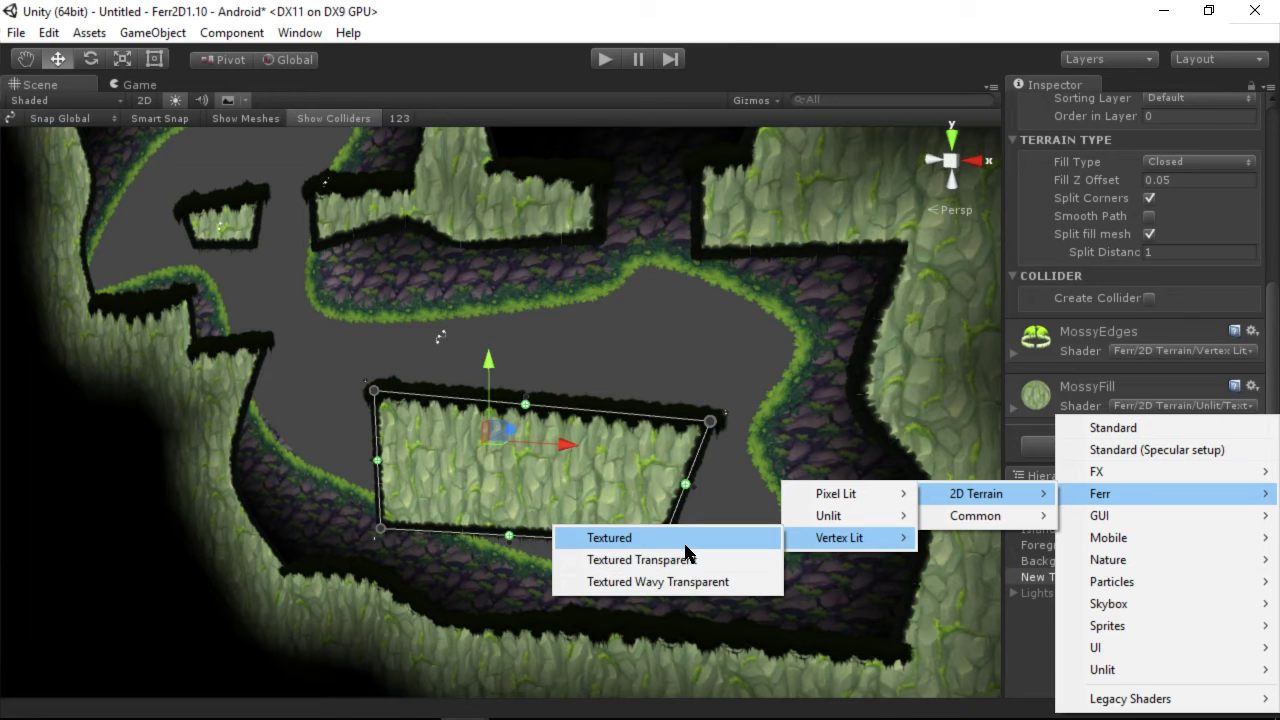
{"action": "left_click", "coordinate": [650, 538]}
{"action": "left_click", "coordinate": [840, 312]}
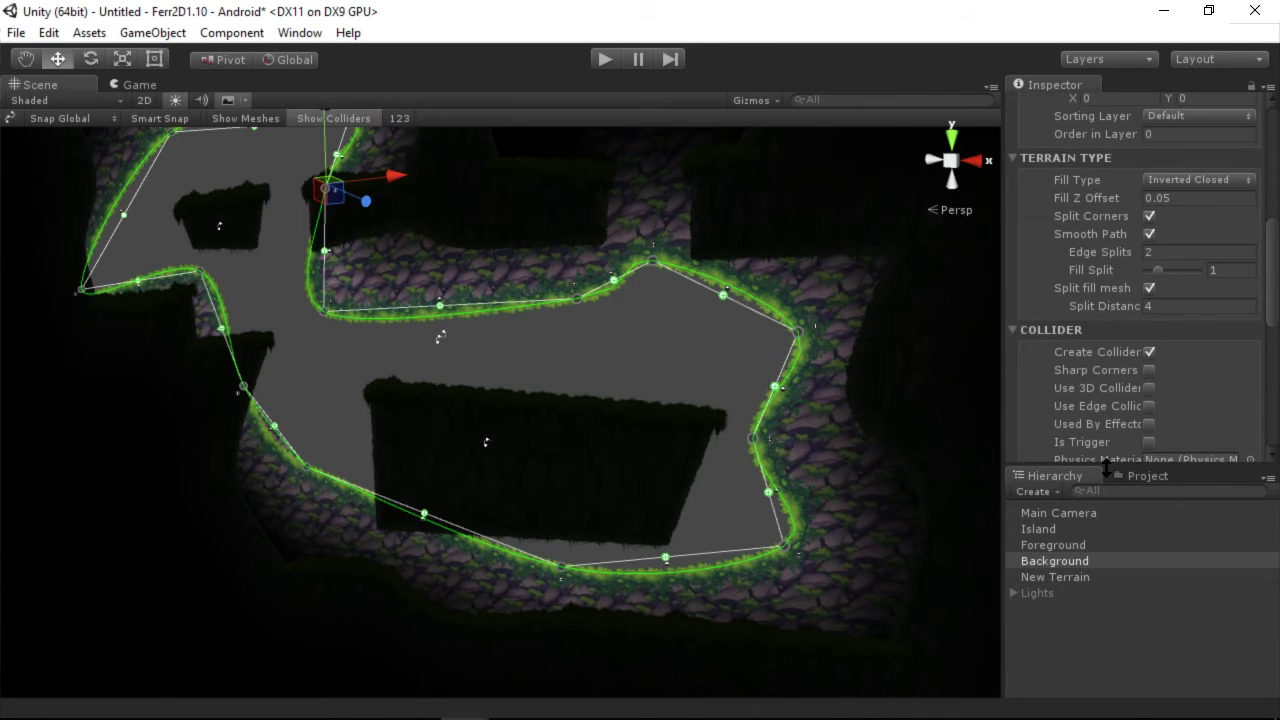
Set the ForestEdges shader to Ferr > 2D Terrain > Vertex Lit > Textured Wavy Transparent
{"action": "scroll", "coordinate": [1131, 400], "scroll_direction": "down", "scroll_amount": 10}
{"action": "scroll", "coordinate": [1116, 368], "scroll_direction": "up", "scroll_amount": 4}
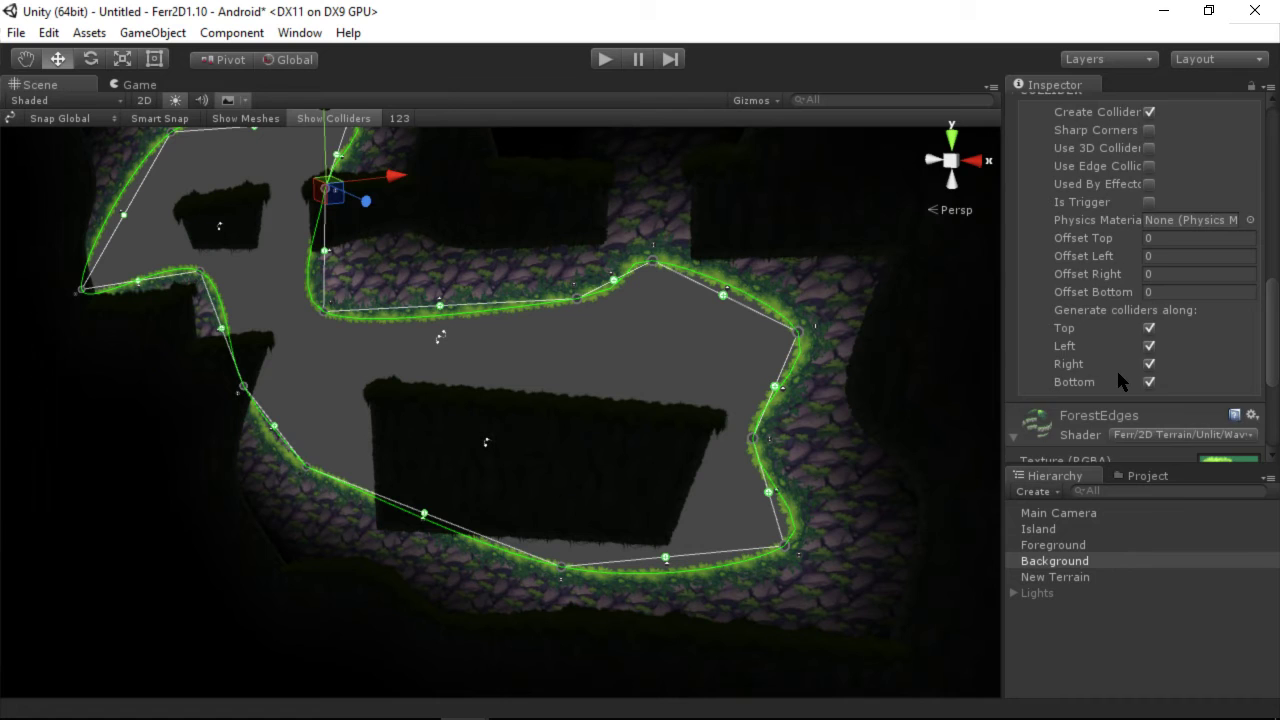
{"action": "scroll", "coordinate": [1122, 375], "scroll_direction": "down", "scroll_amount": 4}
{"action": "scroll", "coordinate": [1120, 380], "scroll_direction": "down", "scroll_amount": 2}
{"action": "left_click", "coordinate": [1174, 205]}
{"action": "mouse_move", "coordinate": [1131, 289]}
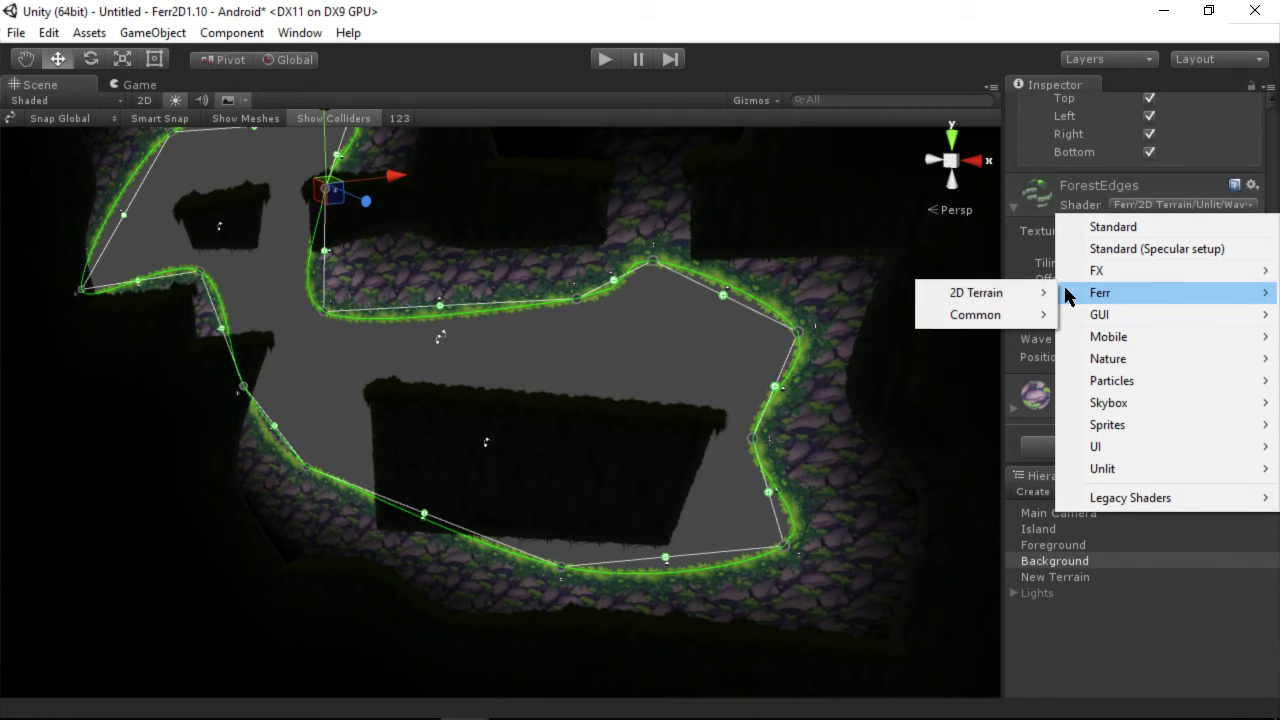
{"action": "mouse_move", "coordinate": [1006, 291]}
{"action": "mouse_move", "coordinate": [851, 346]}
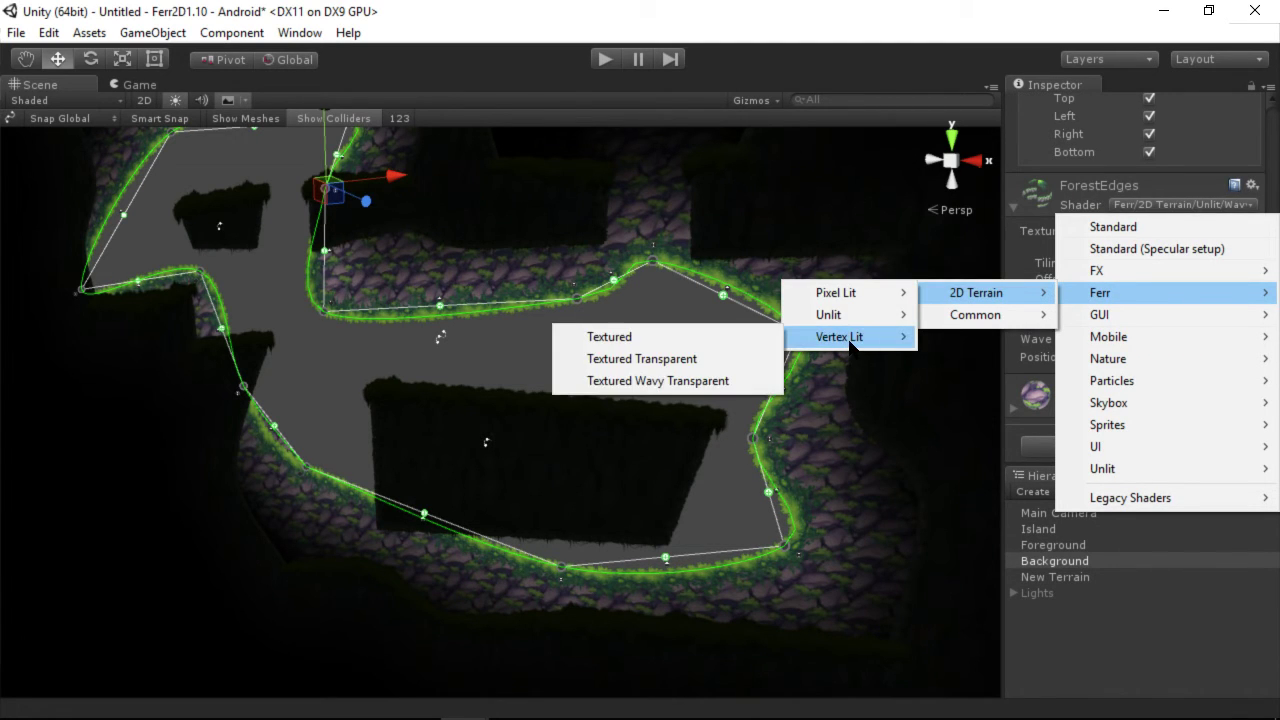
{"action": "left_click", "coordinate": [693, 381]}
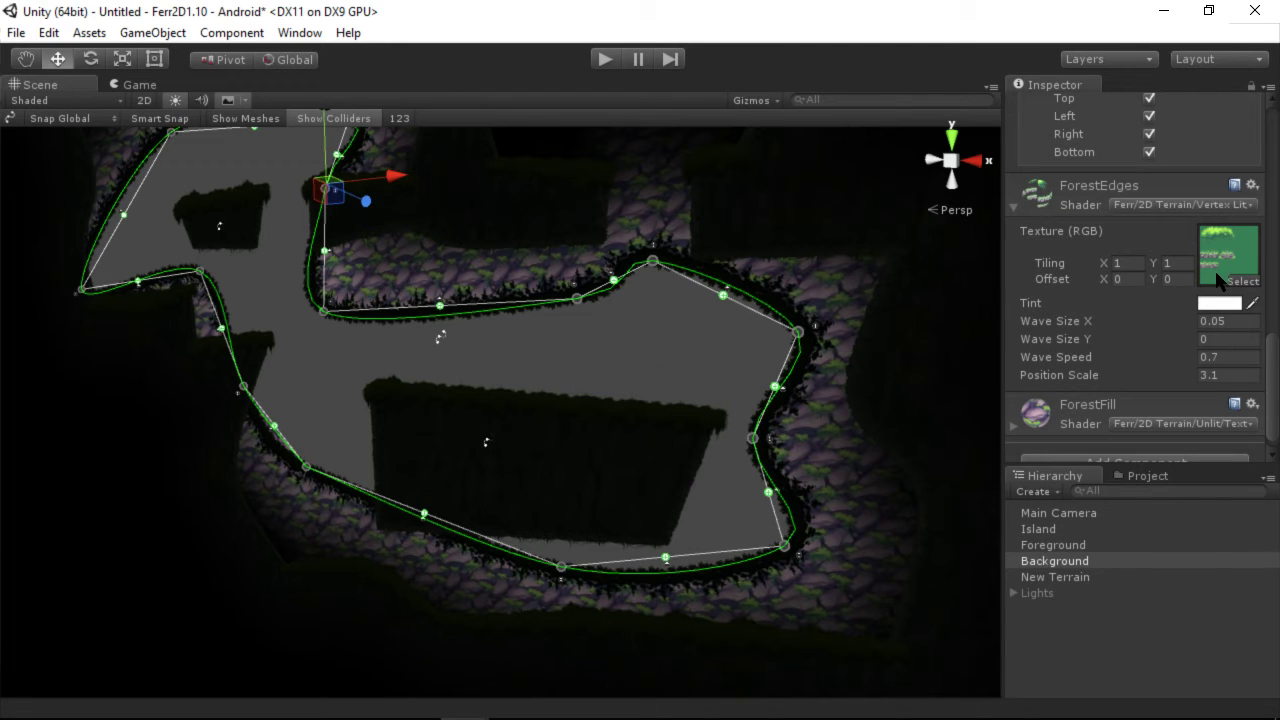
Set the ForestFill shader to Ferr > 2D Terrain > Vertex Lit > Textured
{"action": "left_click", "coordinate": [1146, 430]}
{"action": "mouse_move", "coordinate": [1114, 218]}
{"action": "mouse_move", "coordinate": [970, 213]}
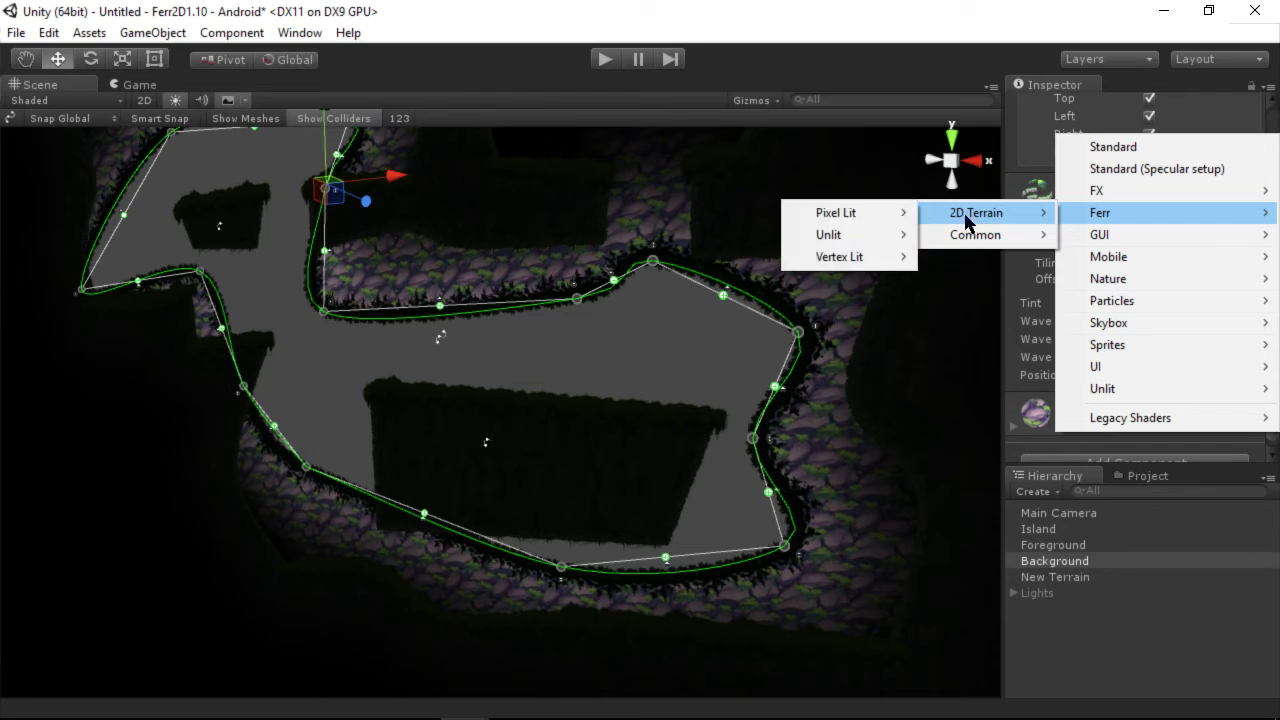
{"action": "mouse_move", "coordinate": [812, 262]}
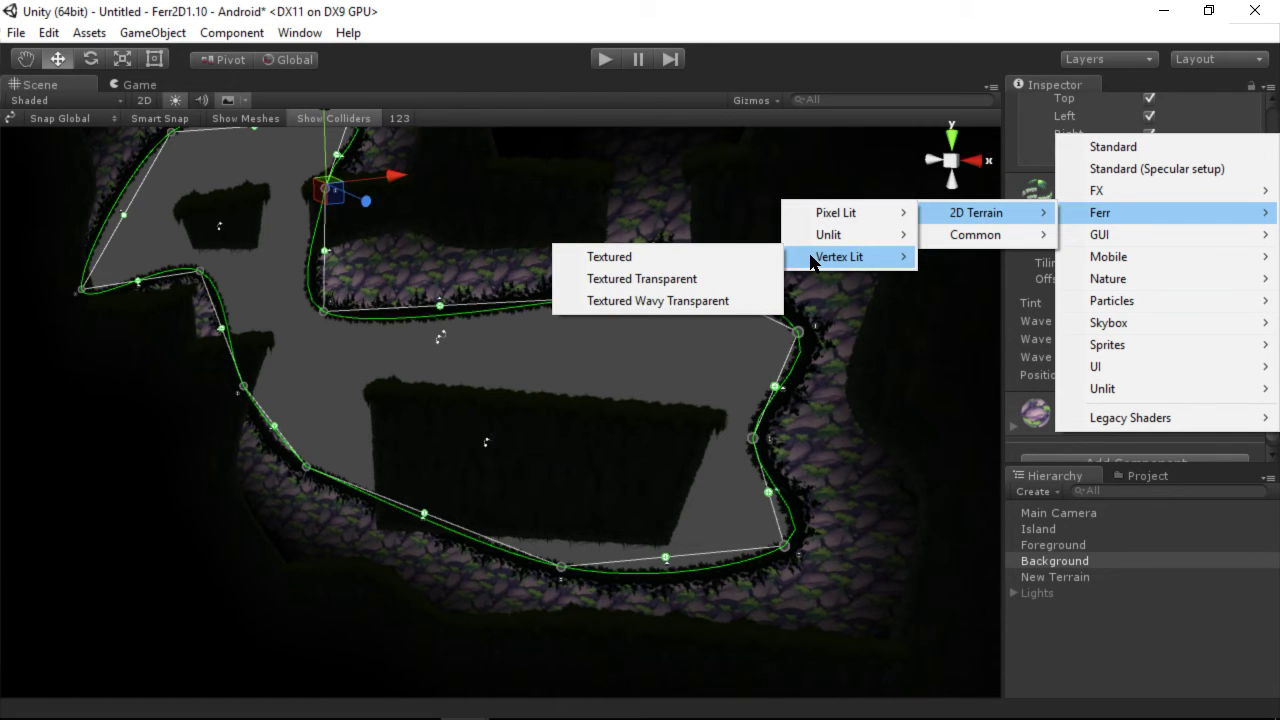
{"action": "left_click", "coordinate": [642, 262]}
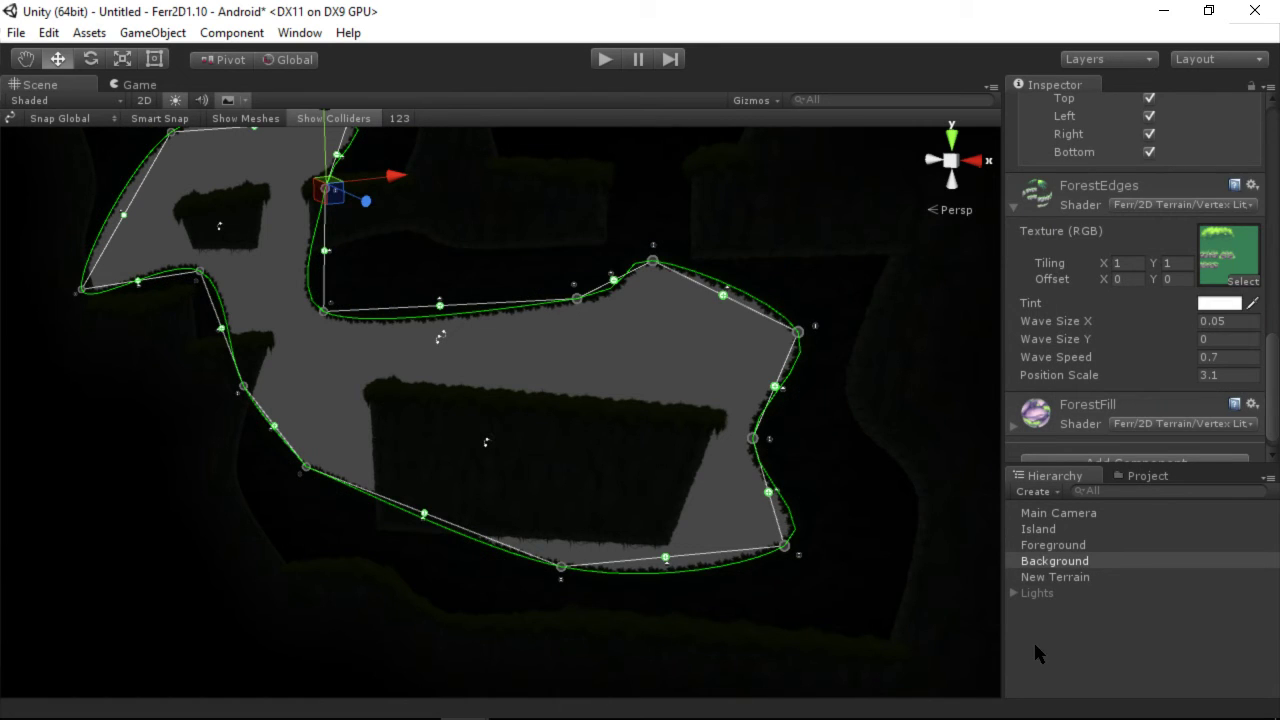
{"action": "left_click", "coordinate": [1037, 592]}
Enable the Lights object so the point lights turn on, then frame the central platform
{"action": "left_click", "coordinate": [1045, 104]}
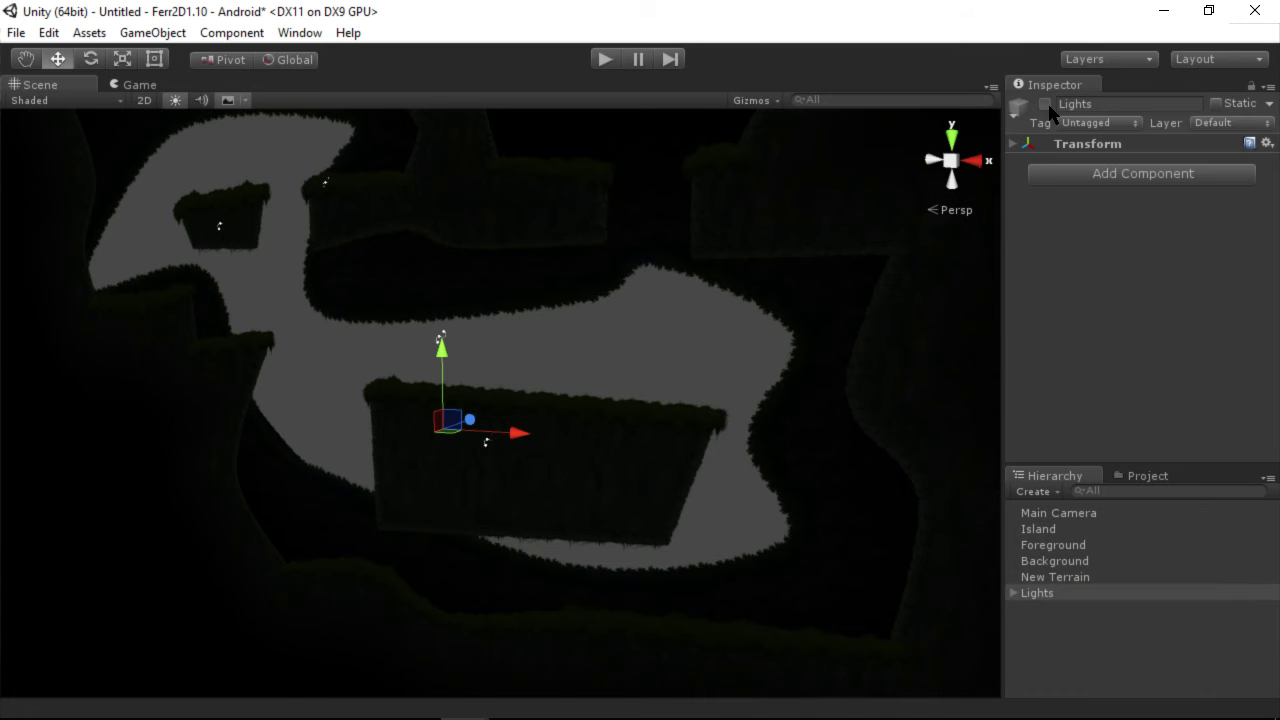
{"action": "left_click", "coordinate": [1045, 104]}
{"action": "left_click", "coordinate": [598, 335]}
{"action": "left_click_drag", "start_coordinate": [598, 335], "coordinate": [703, 418], "text": "alt"}
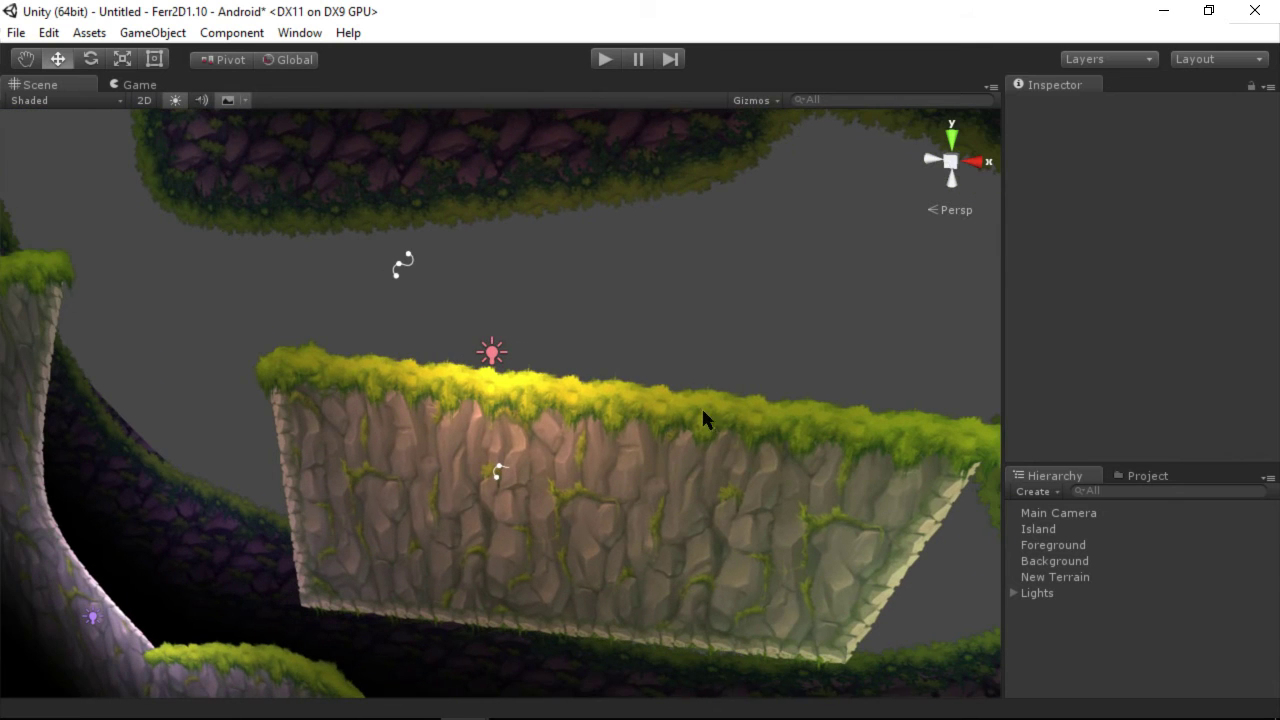
Move Point light 4 along Z to the central platform's top edge, lighting its grass
{"action": "left_click", "coordinate": [492, 348]}
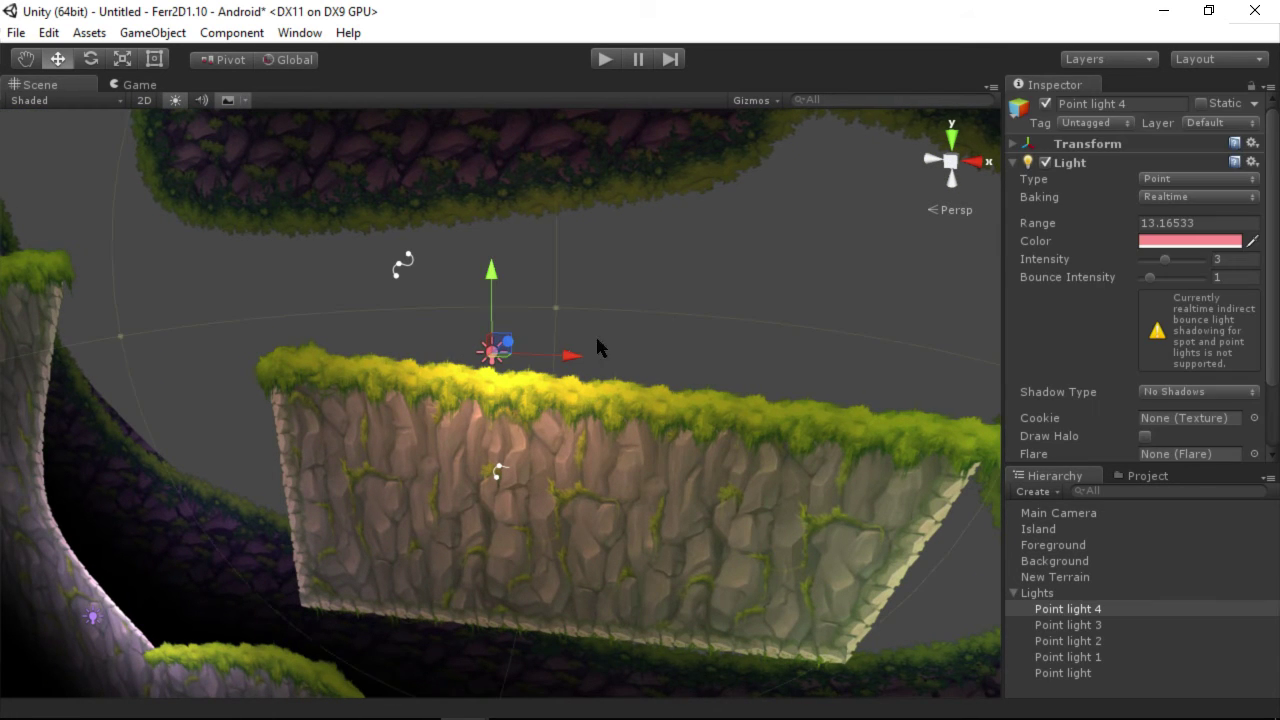
{"action": "mouse_move", "coordinate": [492, 348]}
{"action": "left_mouse_down", "text": "alt"}
{"action": "mouse_move", "coordinate": [613, 286]}
{"action": "mouse_move", "coordinate": [503, 283]}
{"action": "mouse_move", "coordinate": [486, 320]}
{"action": "mouse_move", "coordinate": [445, 326]}
{"action": "mouse_move", "coordinate": [498, 308]}
{"action": "mouse_move", "coordinate": [605, 310]}
{"action": "mouse_move", "coordinate": [707, 290]}
{"action": "mouse_move", "coordinate": [650, 314]}
{"action": "mouse_move", "coordinate": [440, 345]}
{"action": "mouse_move", "coordinate": [511, 313]}
{"action": "mouse_move", "coordinate": [614, 323]}
{"action": "mouse_move", "coordinate": [463, 357]}
{"action": "mouse_move", "coordinate": [607, 305]}
{"action": "mouse_move", "coordinate": [481, 330]}
{"action": "mouse_move", "coordinate": [495, 324]}
{"action": "left_mouse_up", "text": "alt"}
{"action": "left_click_drag", "start_coordinate": [366, 429], "coordinate": [870, 375], "text": "alt"}
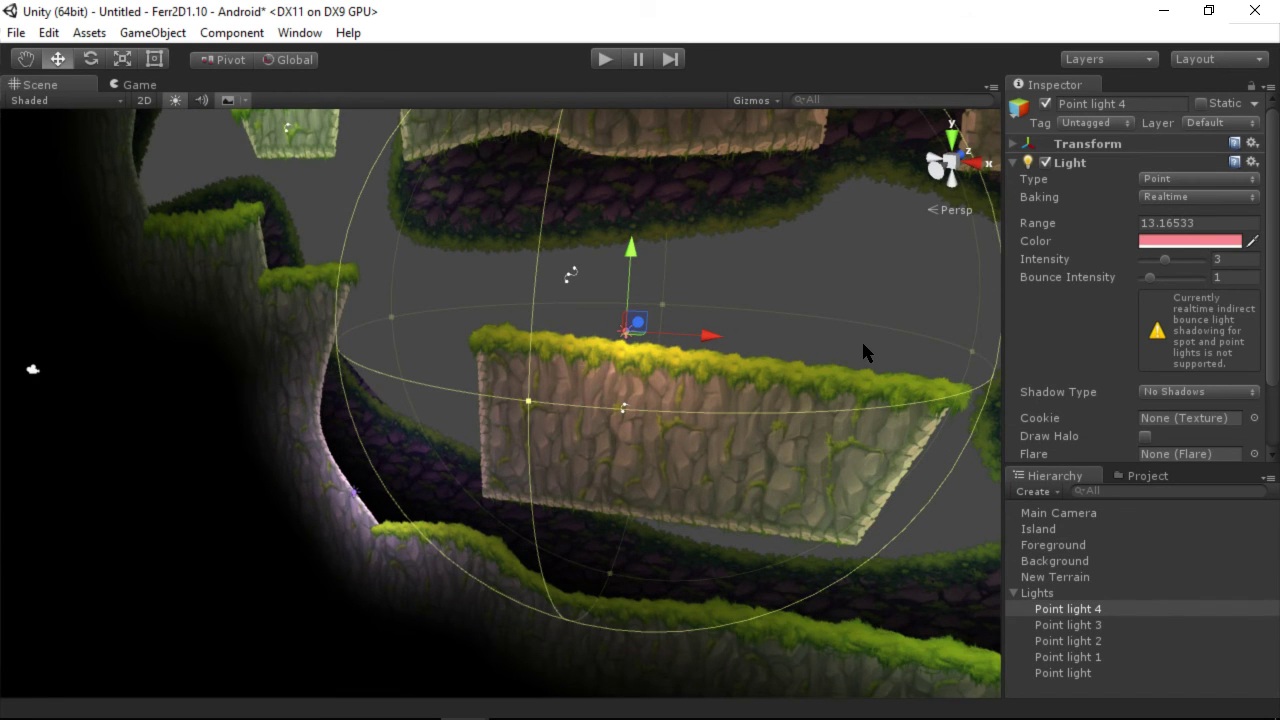
{"action": "scroll", "coordinate": [864, 352], "scroll_direction": "down", "scroll_amount": 3}
{"action": "left_click", "coordinate": [700, 330]}
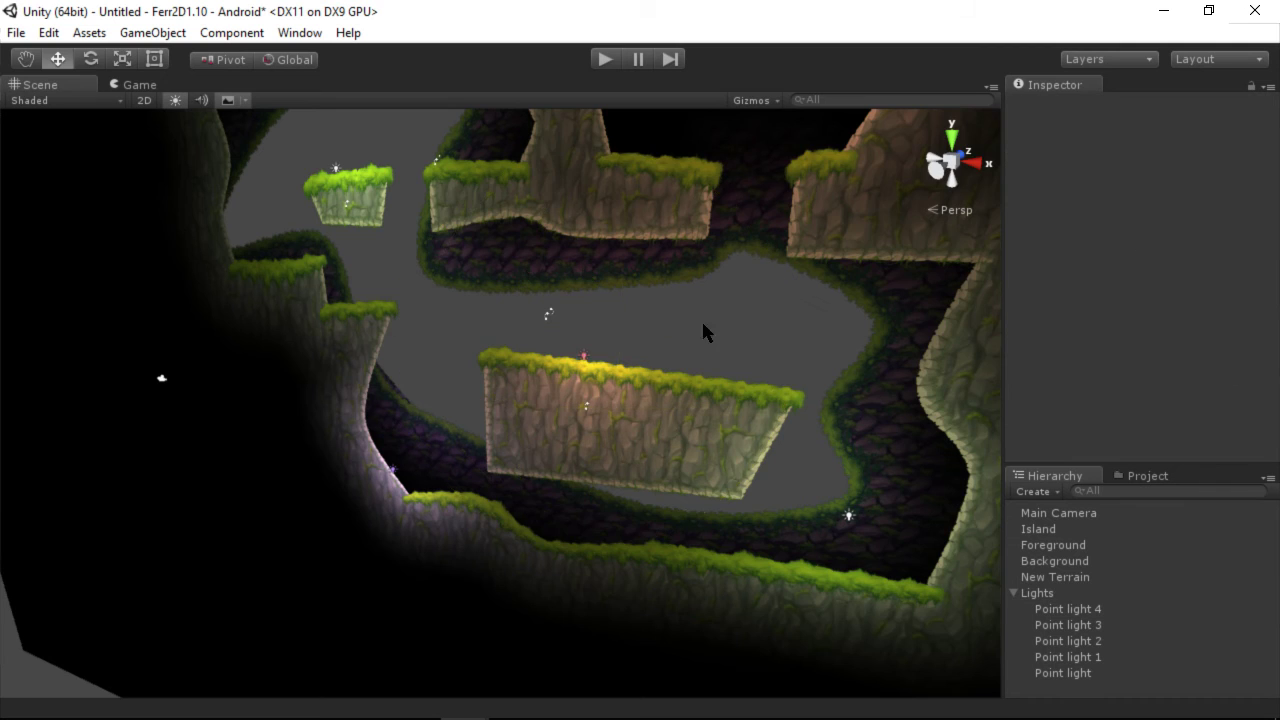
{"action": "left_click_drag", "start_coordinate": [703, 331], "coordinate": [662, 304], "text": "alt"}
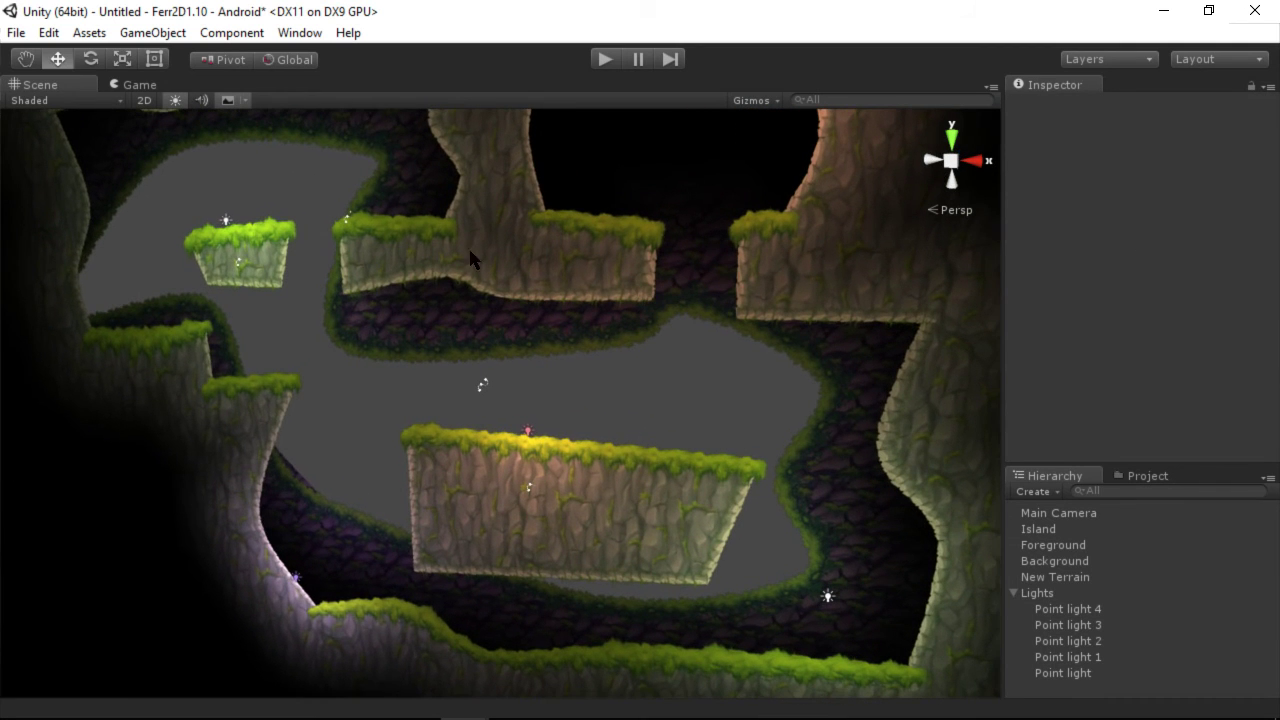
{"action": "left_click_drag", "start_coordinate": [403, 376], "coordinate": [517, 331], "text": "alt"}
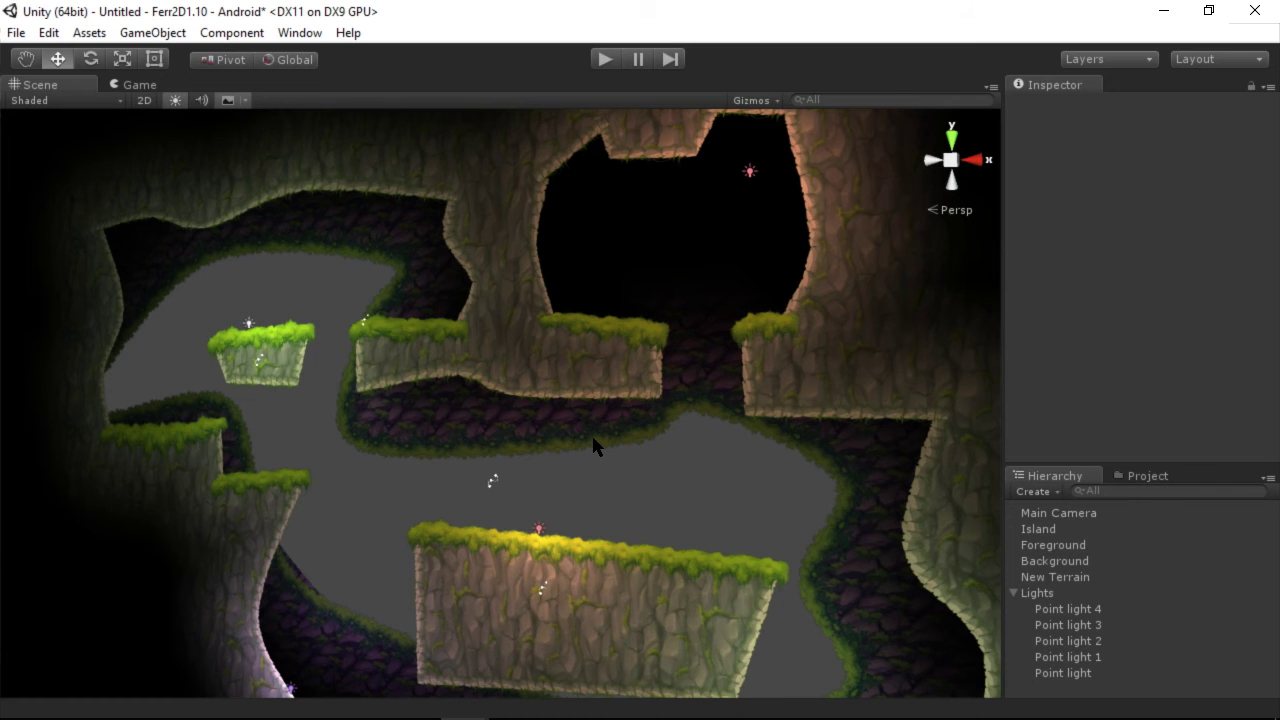
{"action": "left_click", "coordinate": [594, 362]}
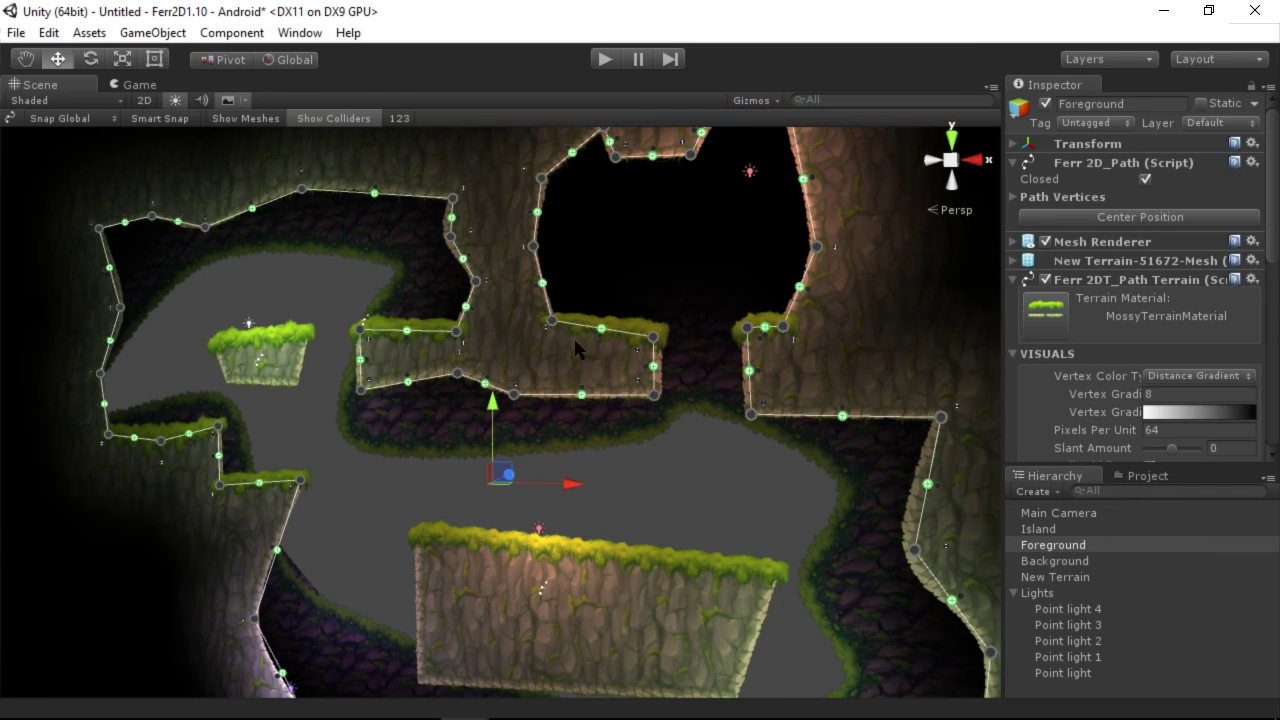
{"action": "left_click", "coordinate": [258, 118]}
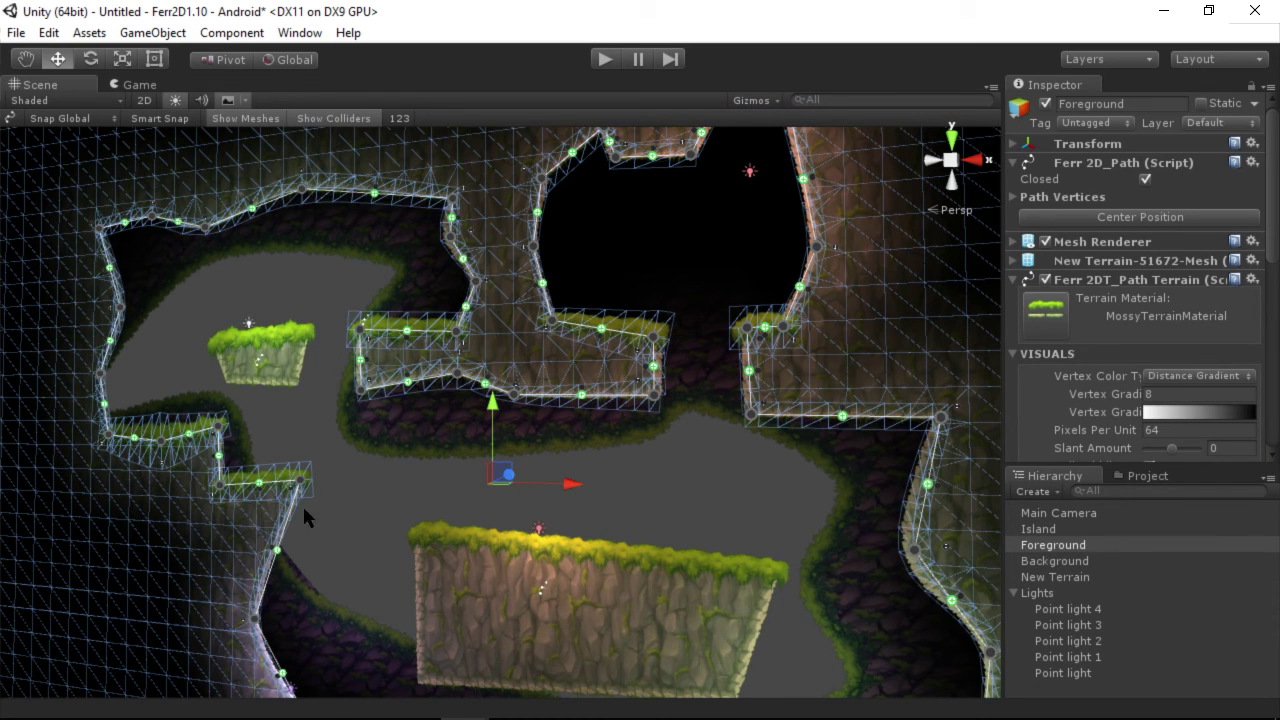
{"action": "scroll", "coordinate": [1130, 375], "scroll_direction": "down", "scroll_amount": 6}
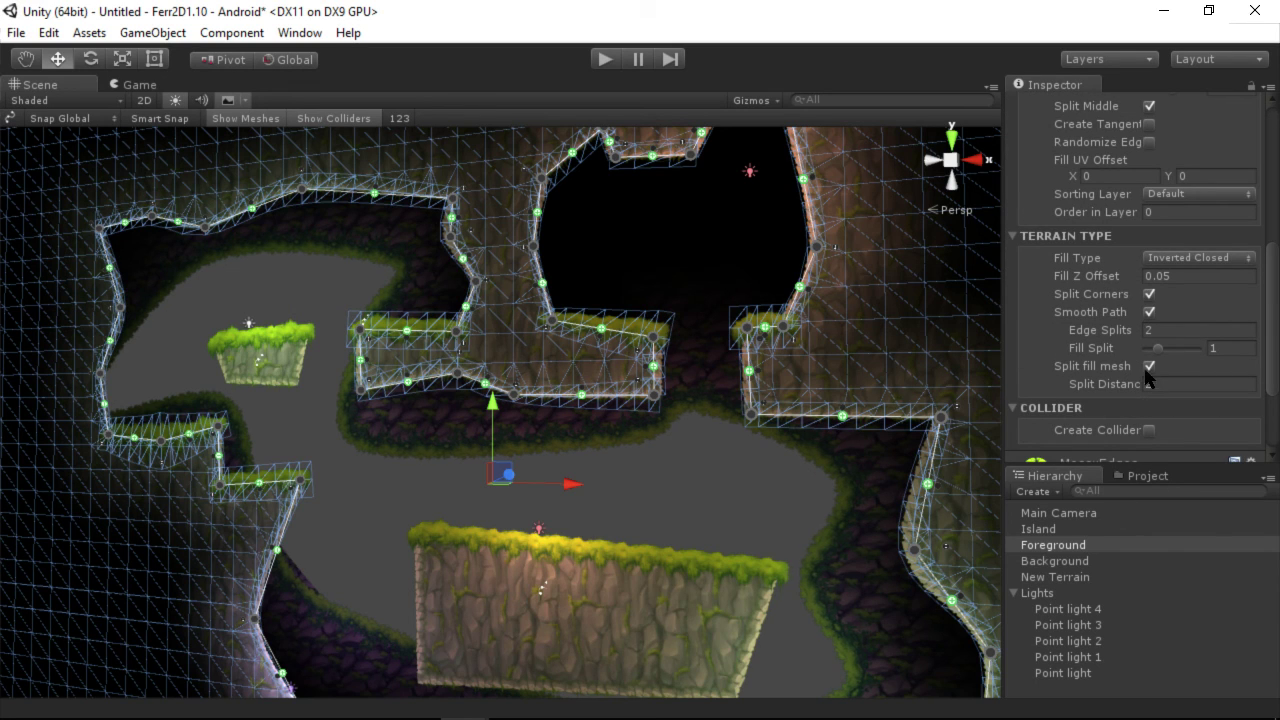
{"action": "left_click", "coordinate": [675, 498]}
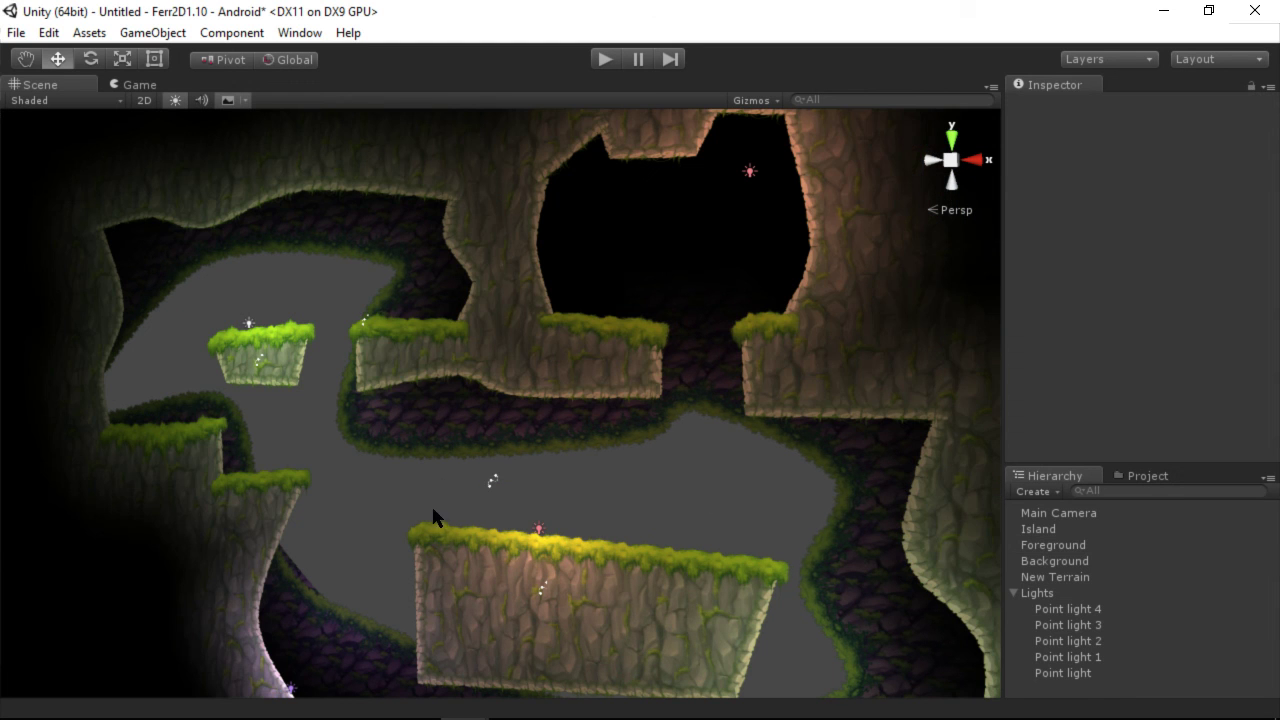
{"action": "left_click_drag", "start_coordinate": [714, 420], "coordinate": [763, 503], "text": "alt"}
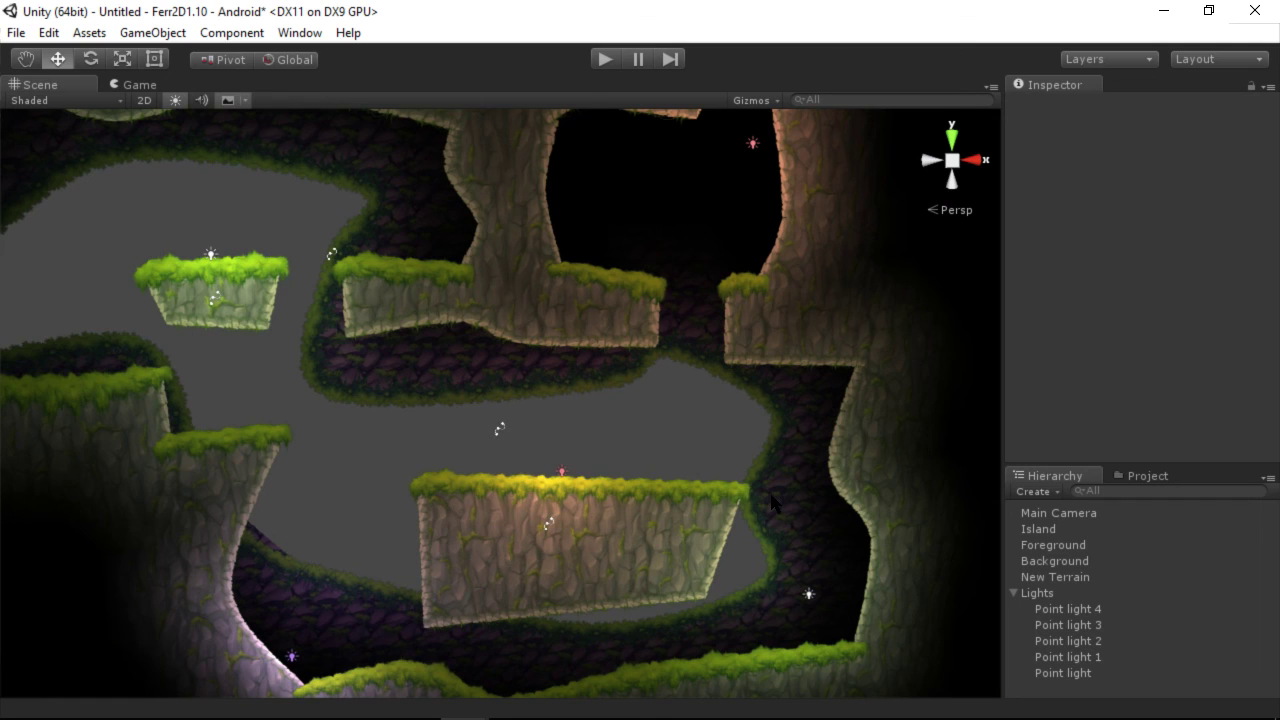